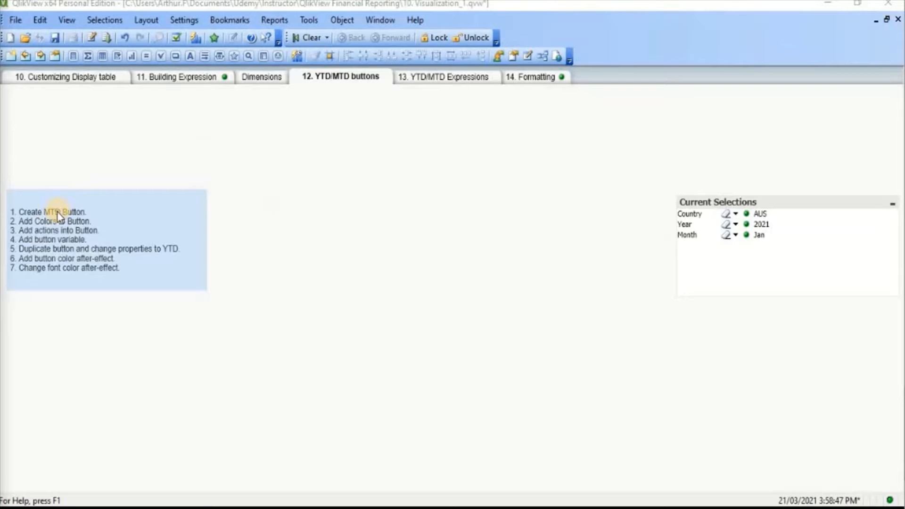
# - Create a new button object on the YTD/MTD buttons sheet with the text MTD and apply it
pyautogui.rightClick(154, 126)
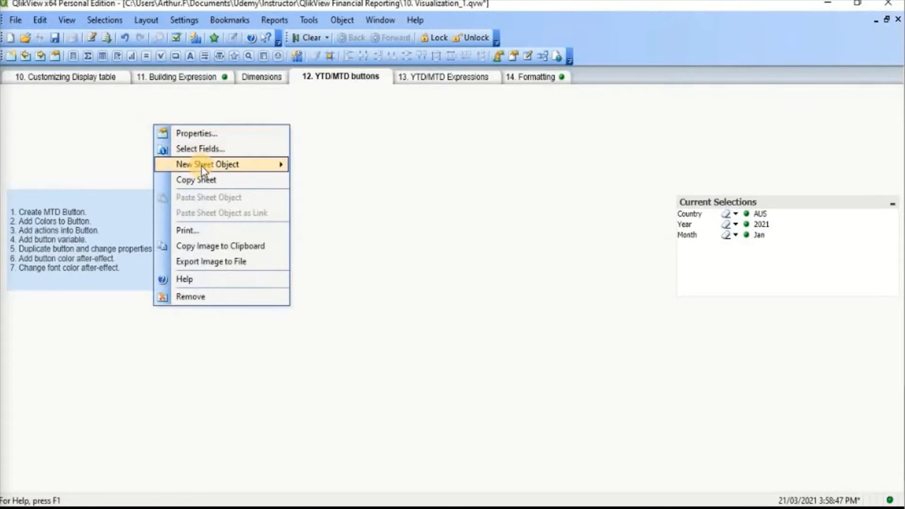
pyautogui.moveTo(202, 165)
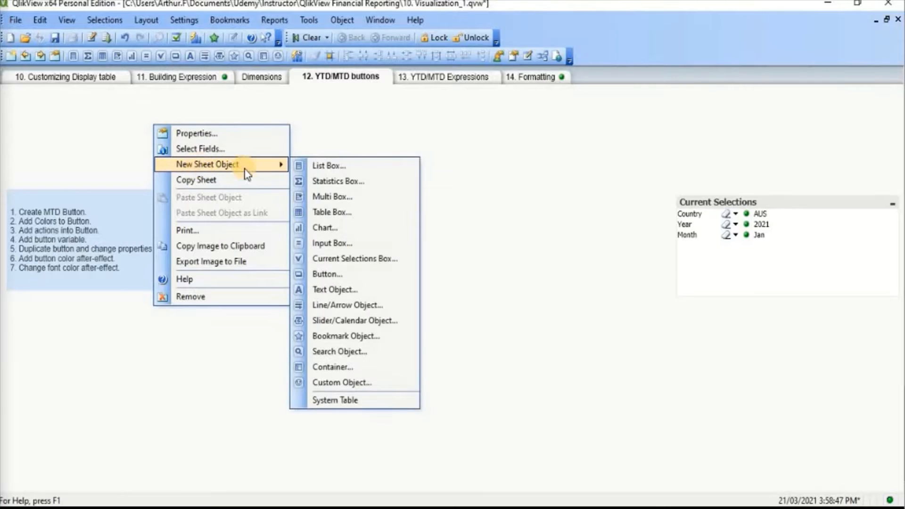
pyautogui.click(328, 274)
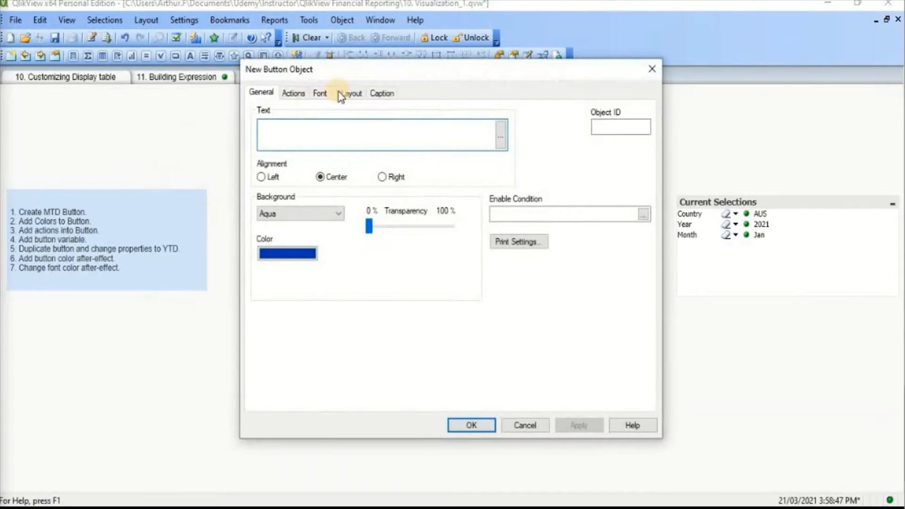
pyautogui.moveTo(351, 76); pyautogui.dragTo(358, 135)
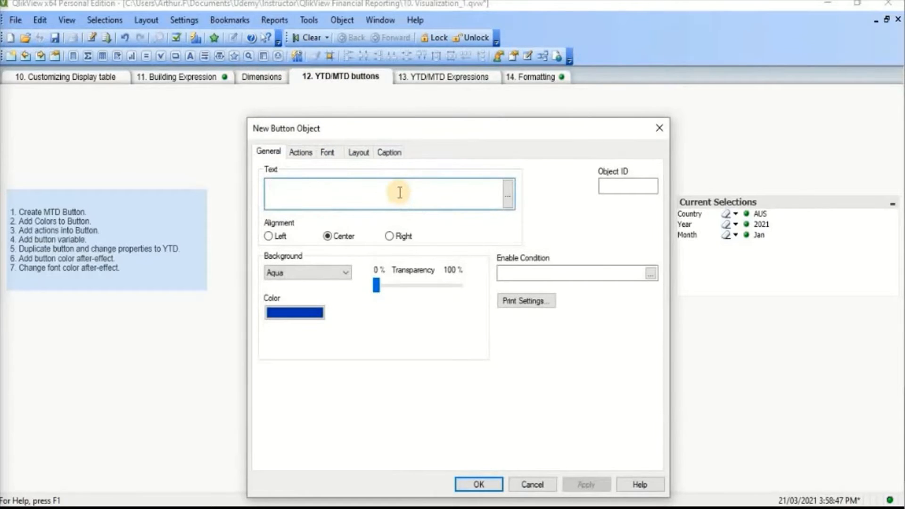
pyautogui.write('MTD')
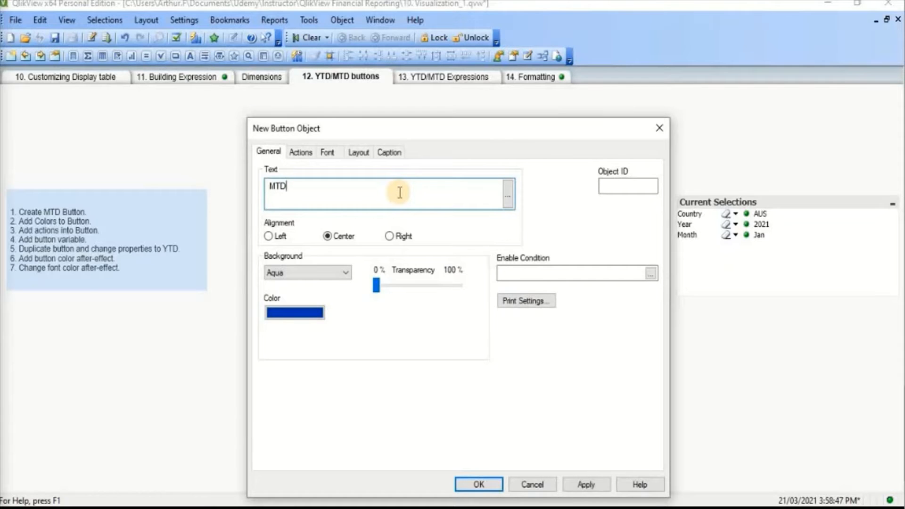
pyautogui.moveTo(383, 134); pyautogui.dragTo(394, 74)
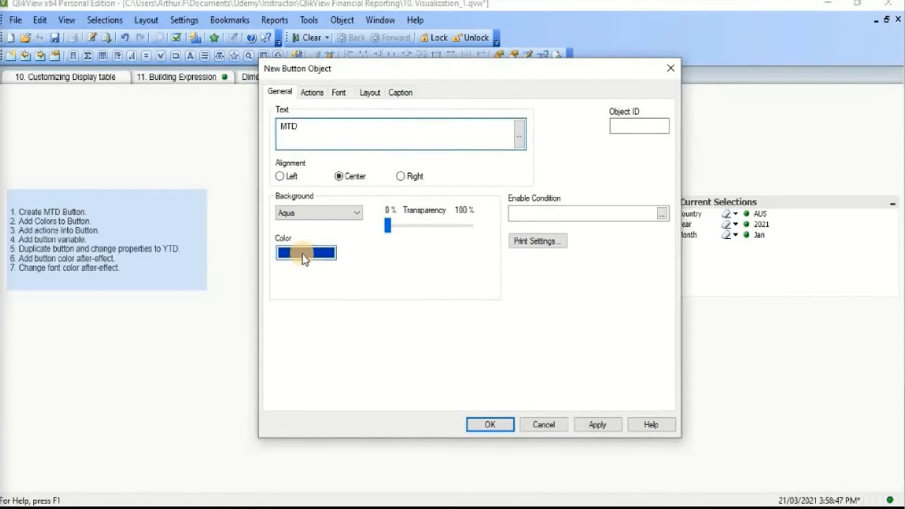
pyautogui.click(598, 424)
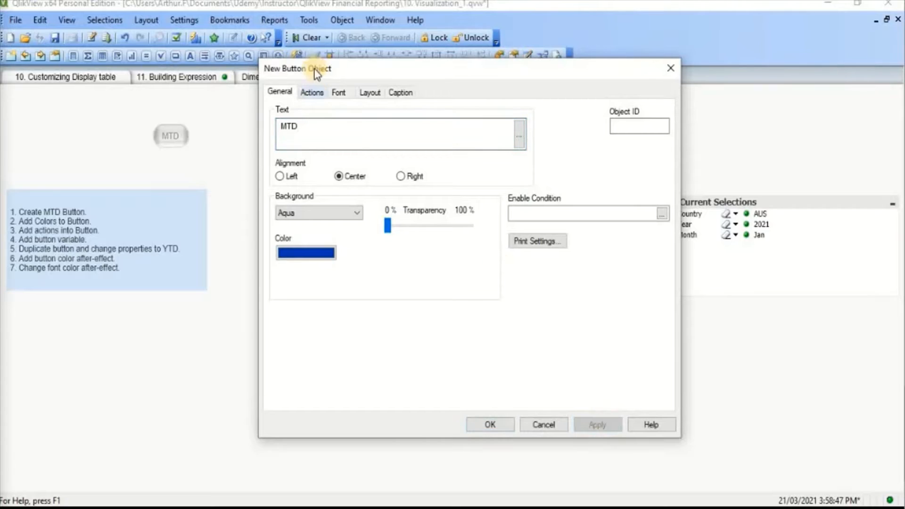
# - Set the MTD button's background to a solid, fixed bright light-blue base color
pyautogui.click(328, 252)
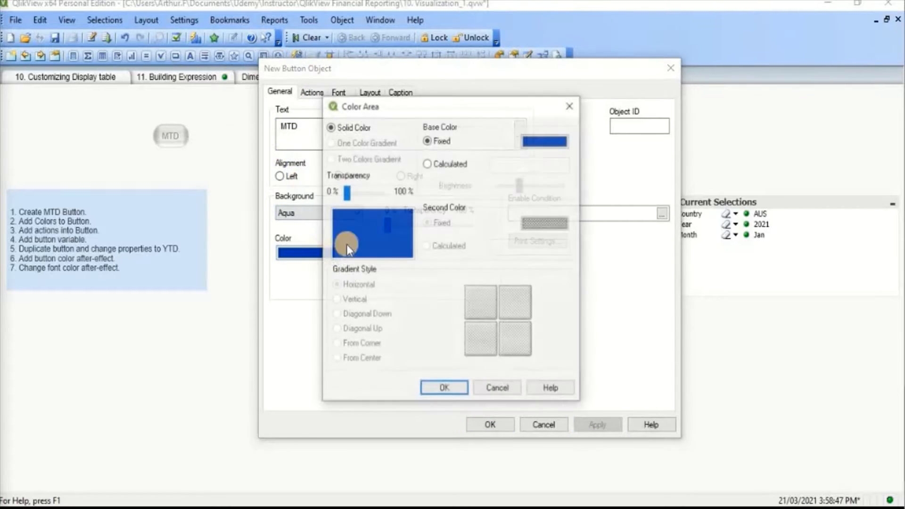
pyautogui.click(539, 140)
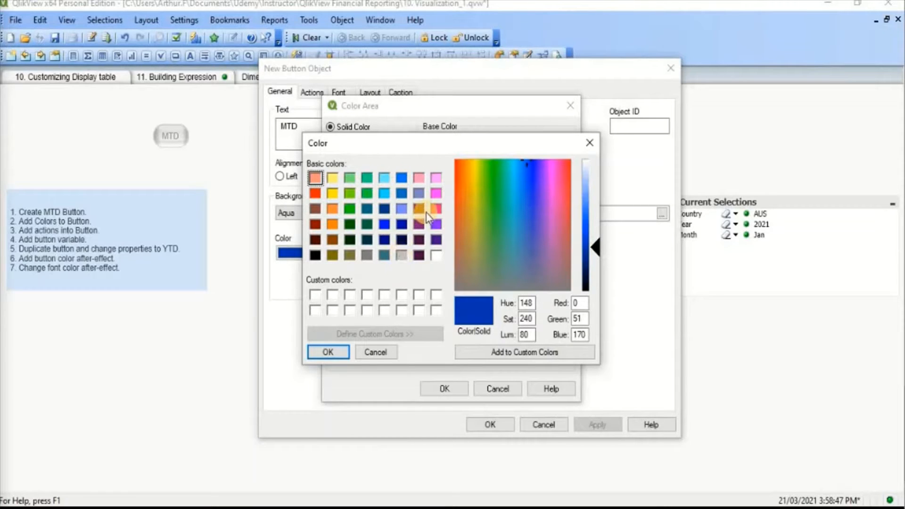
pyautogui.doubleClick(384, 193)
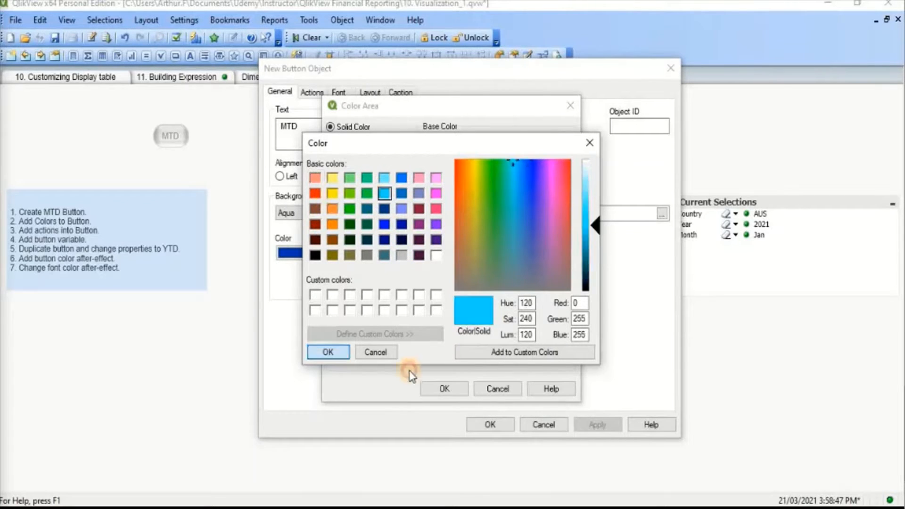
pyautogui.click(444, 388)
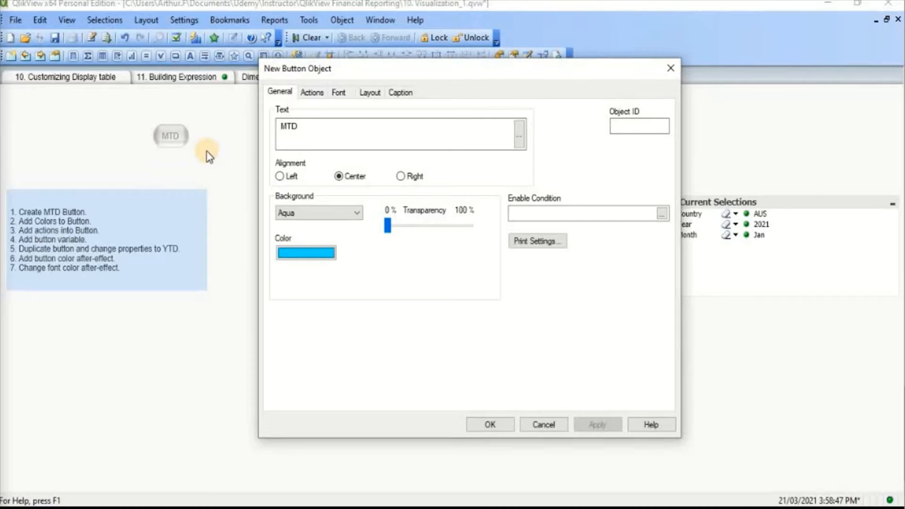
# - Add a Select in Field action to the MTD button, then apply and close its settings
pyautogui.click(312, 95)
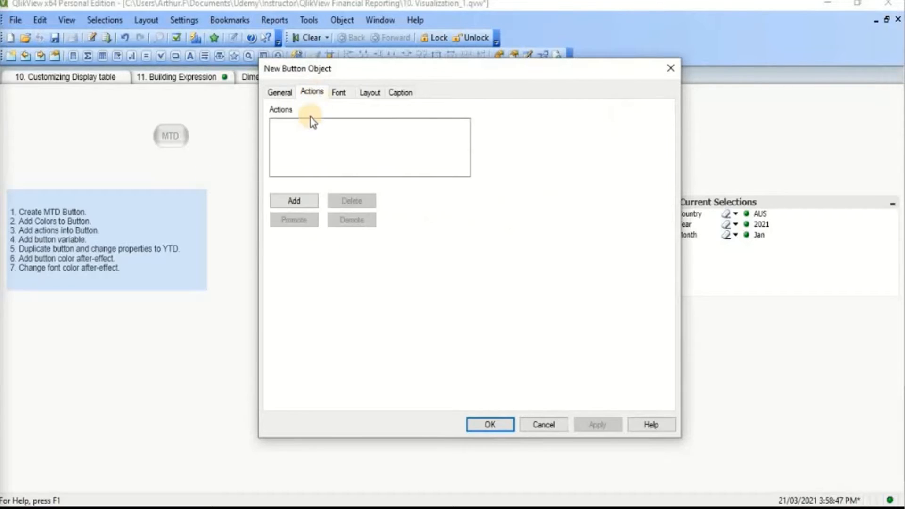
pyautogui.click(308, 202)
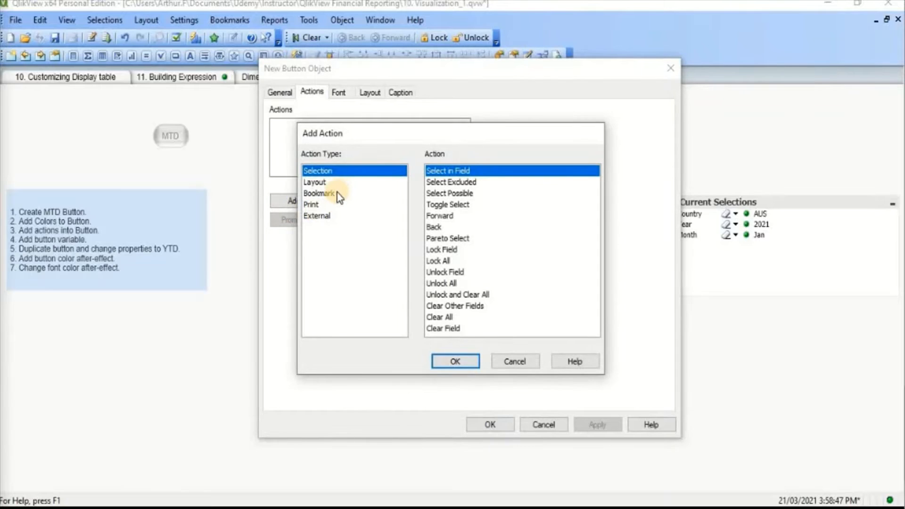
pyautogui.click(458, 361)
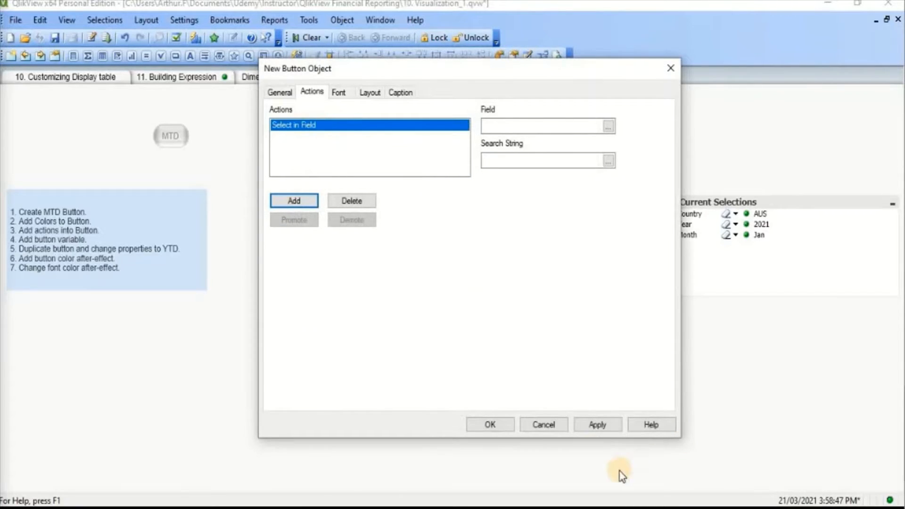
pyautogui.click(607, 425)
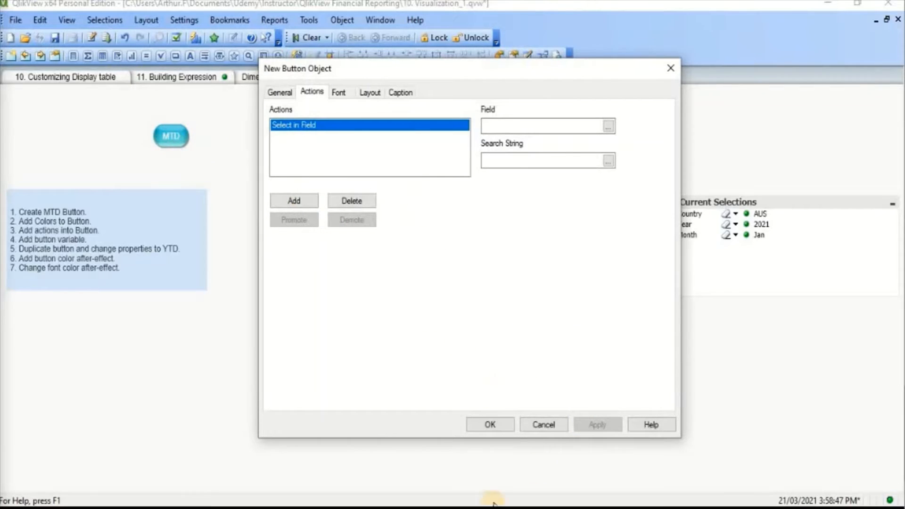
pyautogui.click(490, 425)
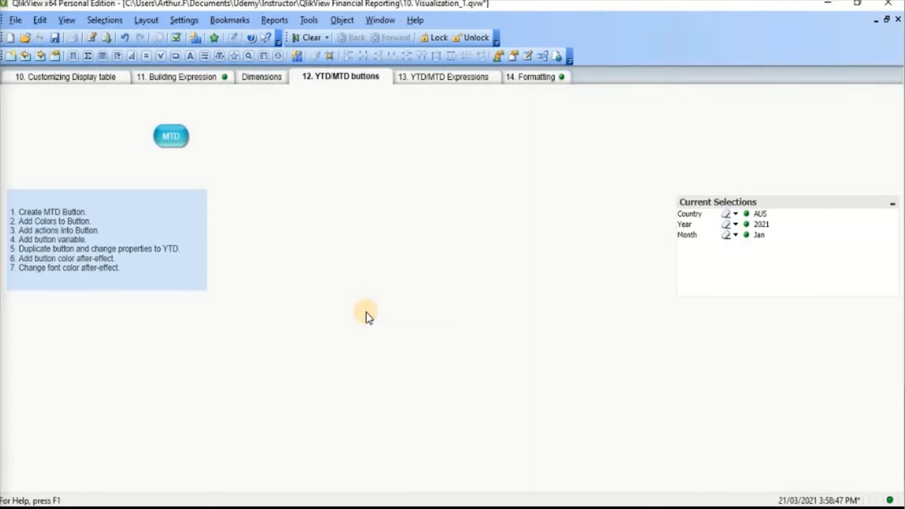
# - Add a document variable named vPeriod with the definition 1
pyautogui.hotkey('ctrl', 'alt', 'v')
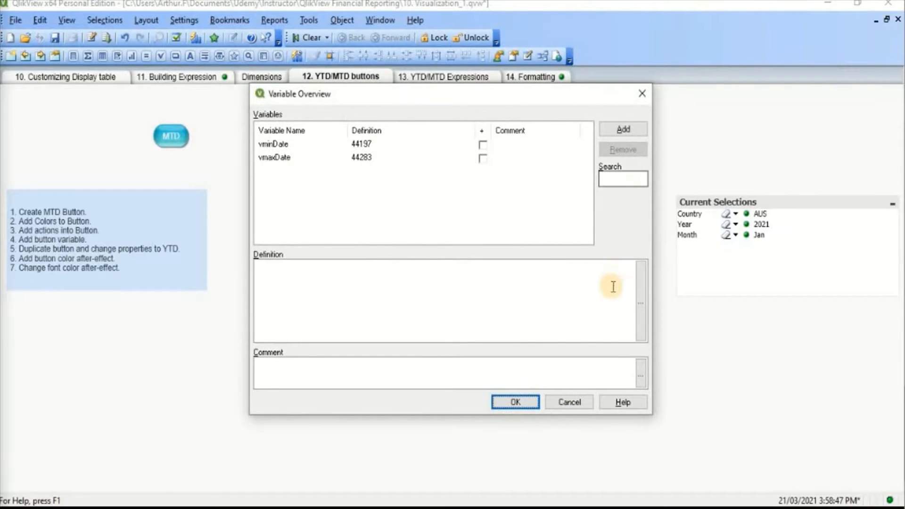
pyautogui.click(612, 294)
pyautogui.click(623, 129)
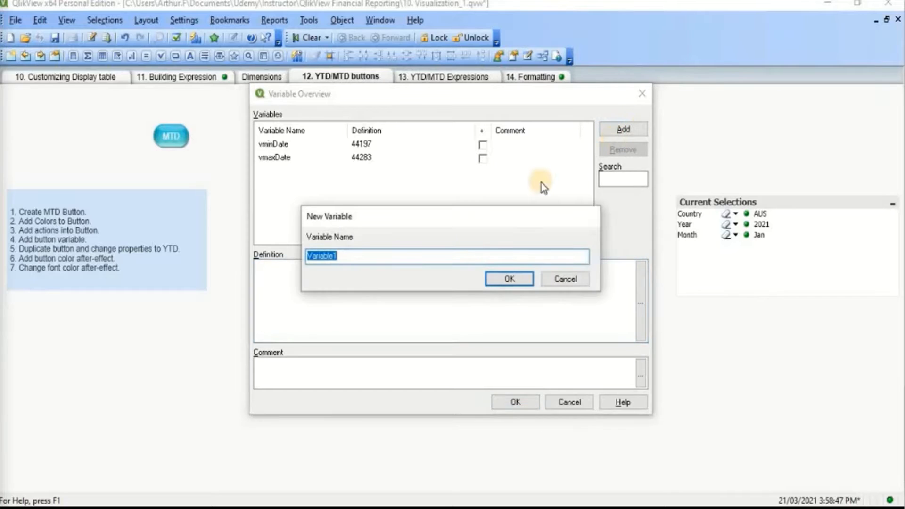
pyautogui.write('vPeriod')
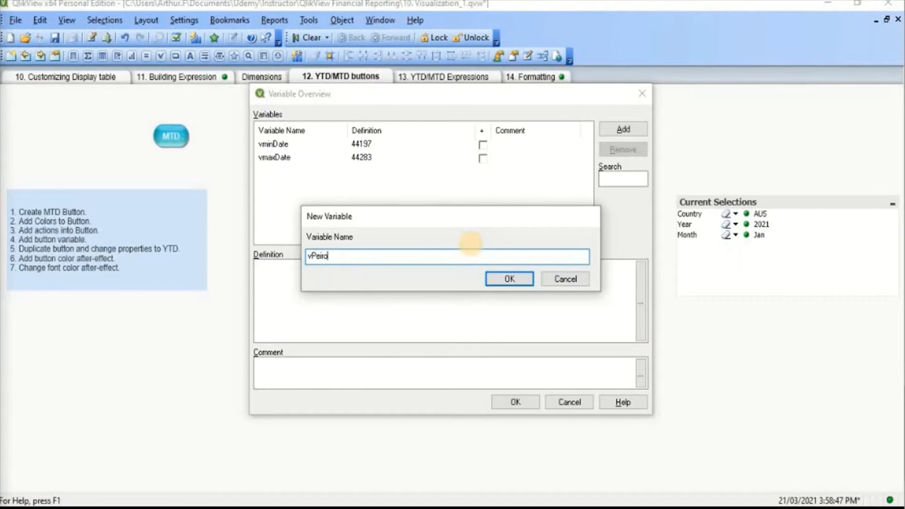
pyautogui.click(511, 279)
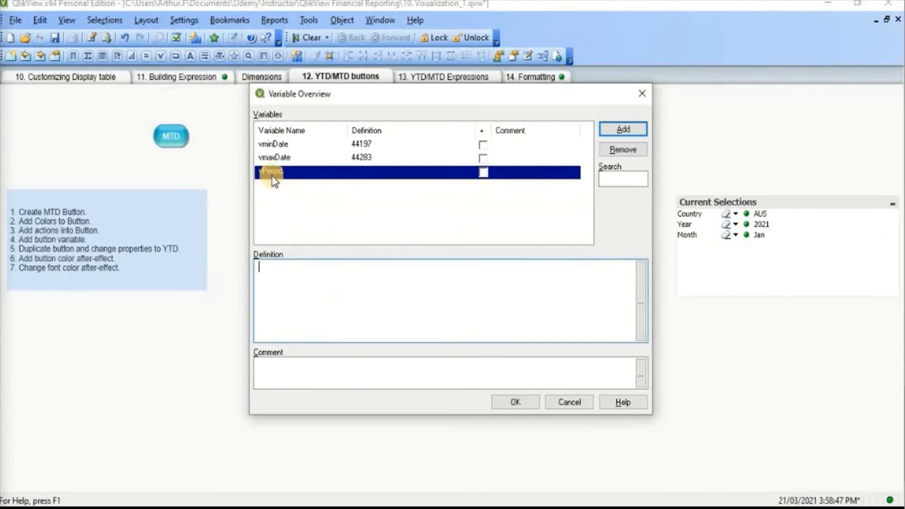
pyautogui.click(265, 295)
pyautogui.write('1')
pyautogui.click(512, 403)
# - Replace the MTD button's Select in Field action with an External action of type Set Variable
pyautogui.click(172, 147)
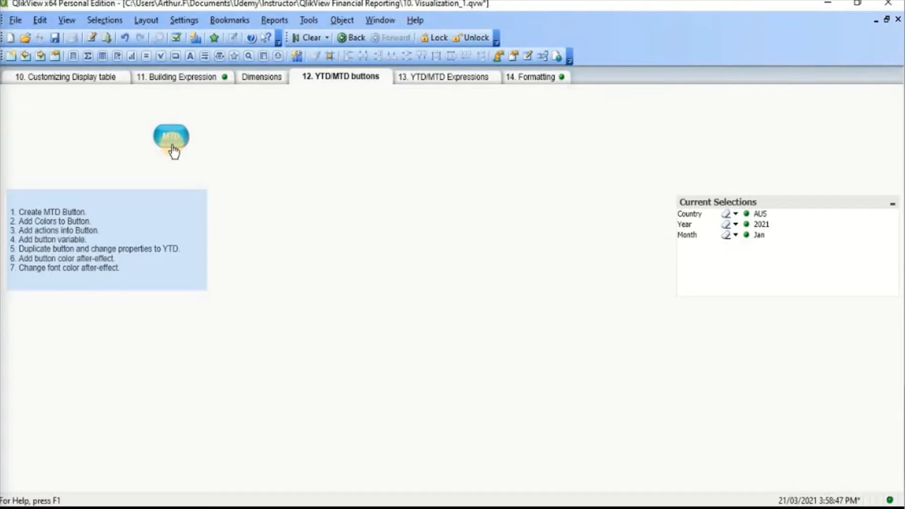
pyautogui.rightClick(171, 146)
pyautogui.click(202, 152)
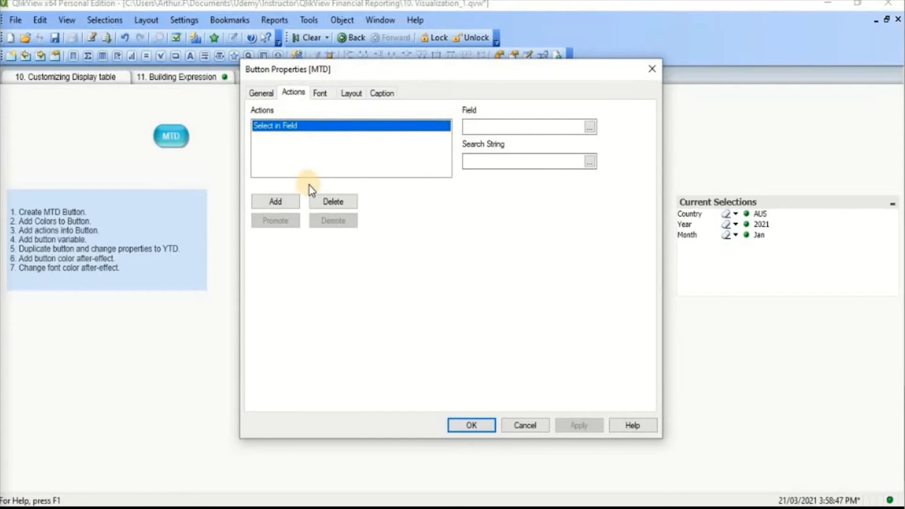
pyautogui.click(335, 206)
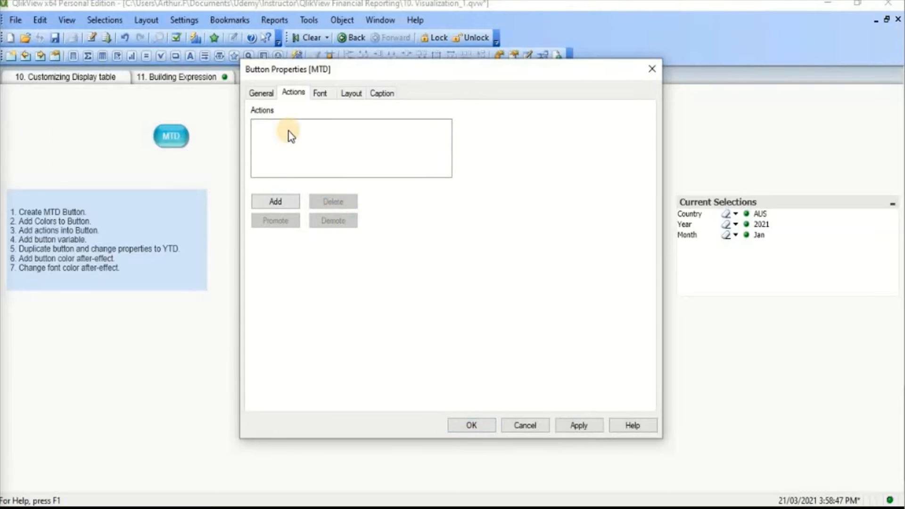
pyautogui.click(276, 200)
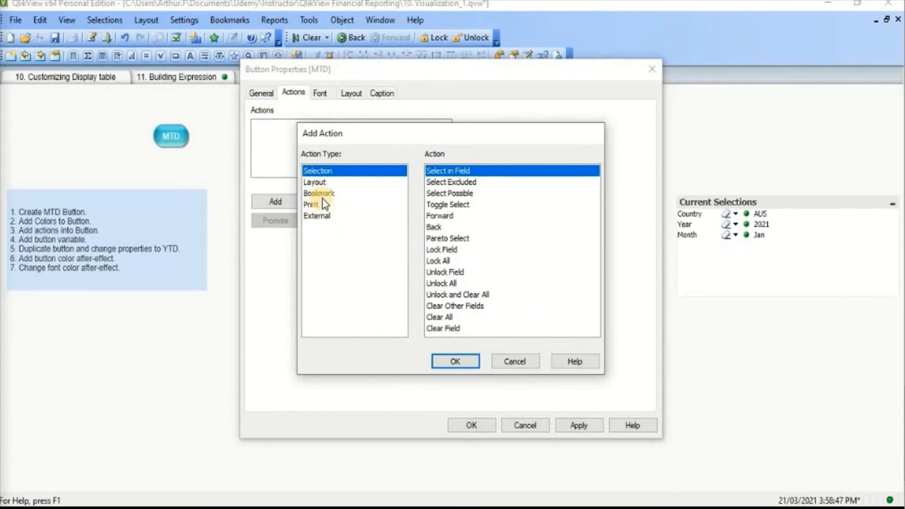
pyautogui.click(323, 217)
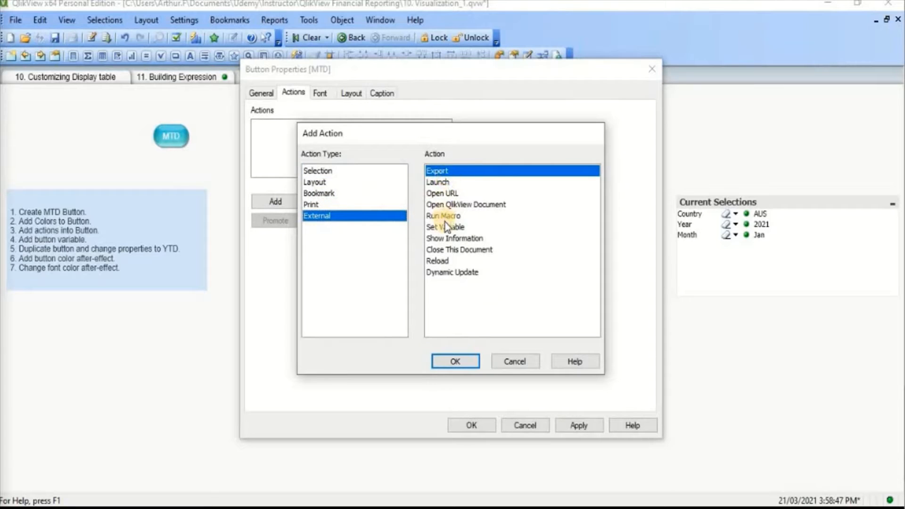
pyautogui.click(445, 228)
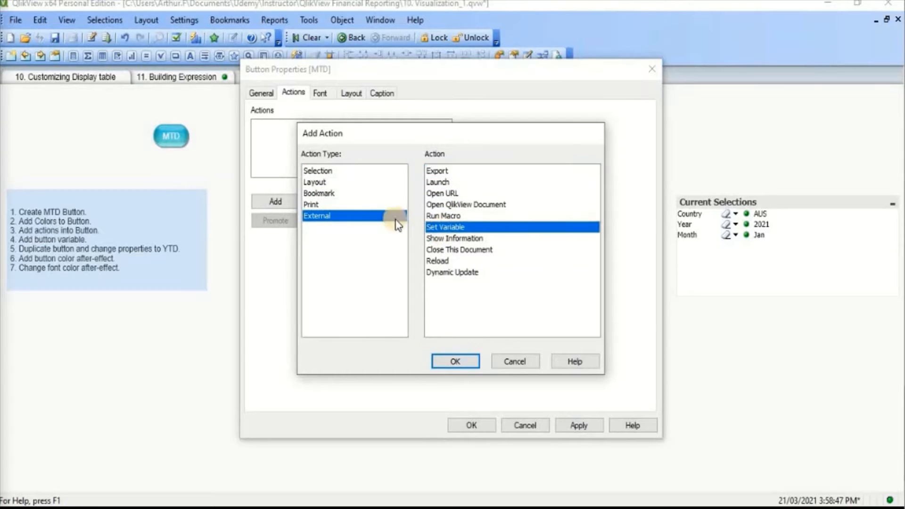
pyautogui.click(449, 360)
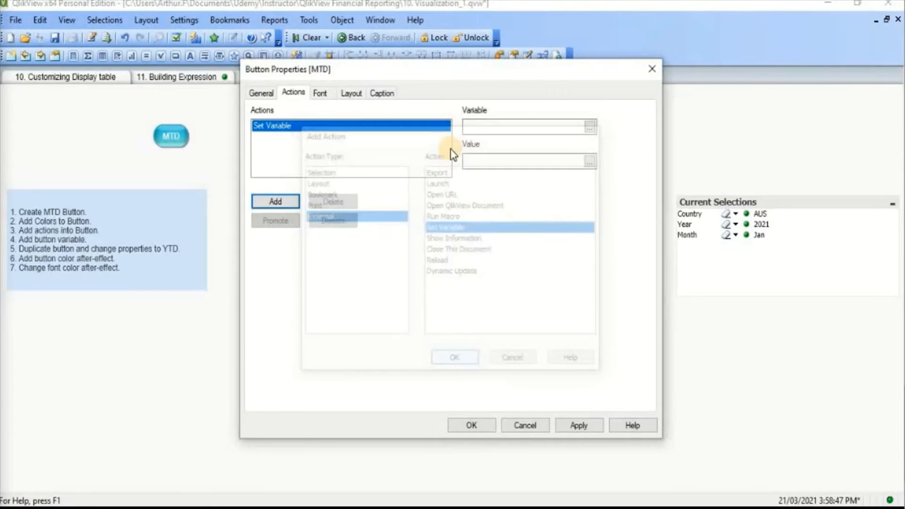
# - Set the variable of the Set Variable action to vPeriod, without a leading equals sign
pyautogui.click(546, 128)
pyautogui.write('=')
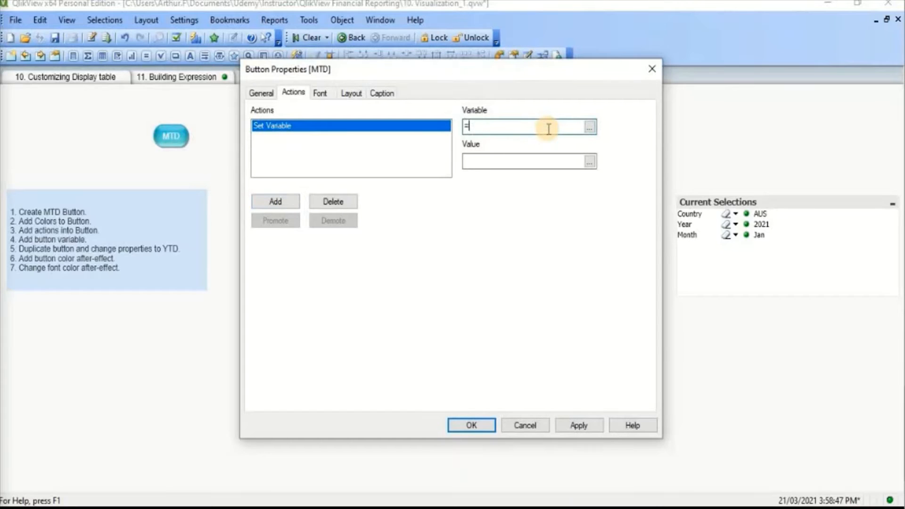
pyautogui.write('v')
pyautogui.press('Down')
pyautogui.press('Down')
pyautogui.press('Down')
pyautogui.press('Down')
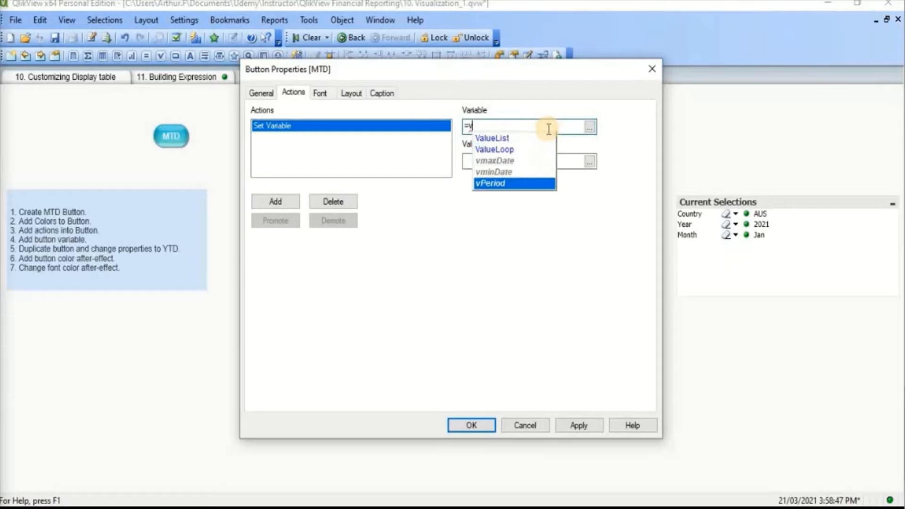
pyautogui.press('Return')
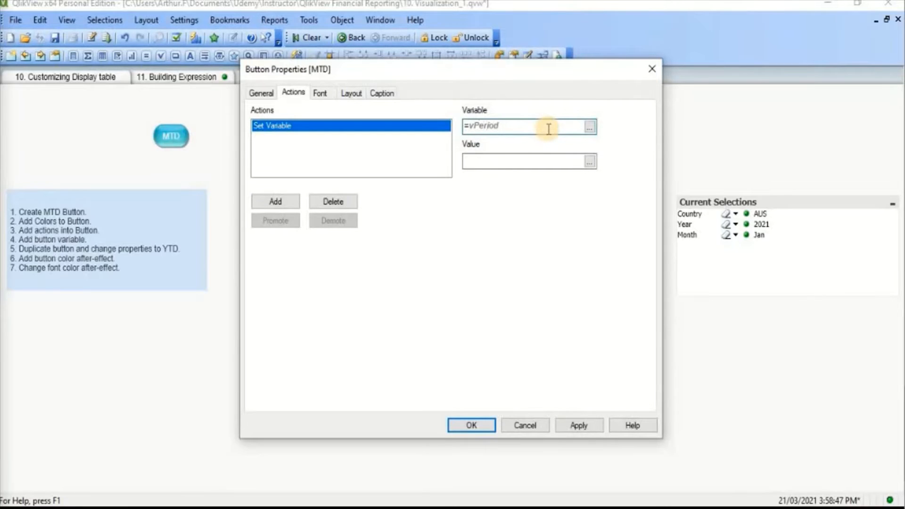
pyautogui.press('Left')
pyautogui.press('Left')
pyautogui.press('Left')
pyautogui.press('Left')
pyautogui.press('Left')
pyautogui.press('Left')
pyautogui.press('Left')
pyautogui.press('BackSpace')
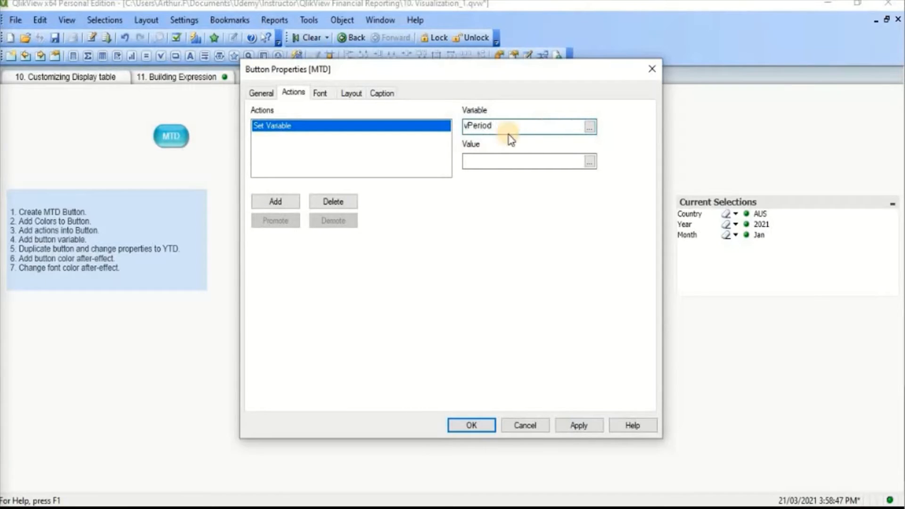
# - Set the value of the Set Variable action to 1, then apply and close the button properties
pyautogui.click(502, 163)
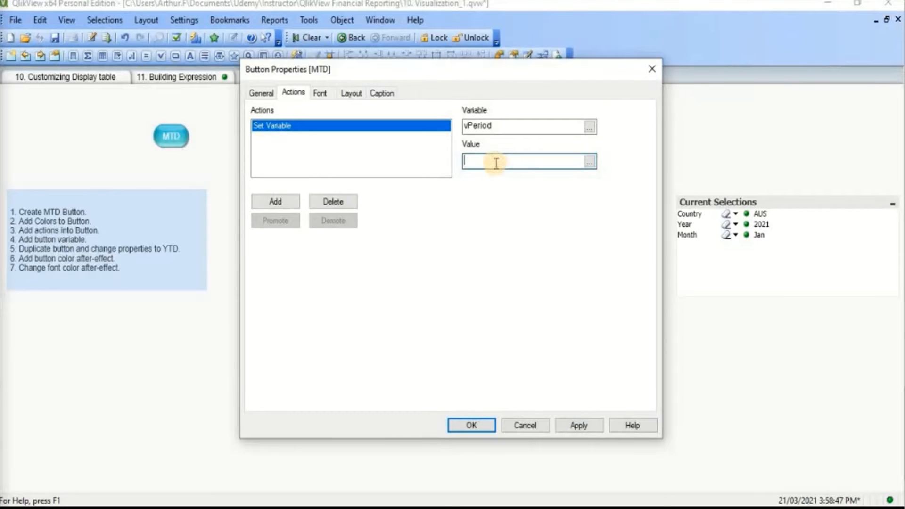
pyautogui.write('1')
pyautogui.click(579, 427)
pyautogui.click(473, 431)
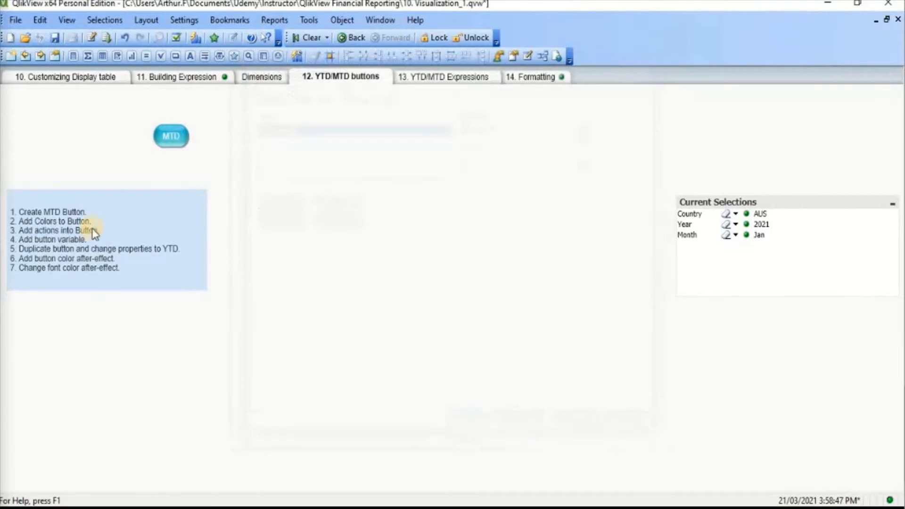
# - Duplicate the MTD button and place the copy just to the right of the original
pyautogui.click(164, 141)
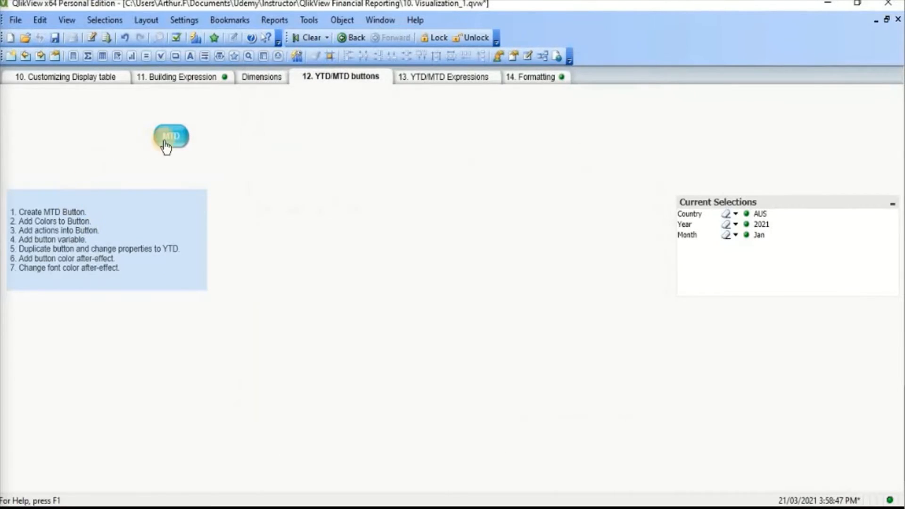
pyautogui.click(189, 138)
pyautogui.moveTo(177, 144); pyautogui.dragTo(249, 144)
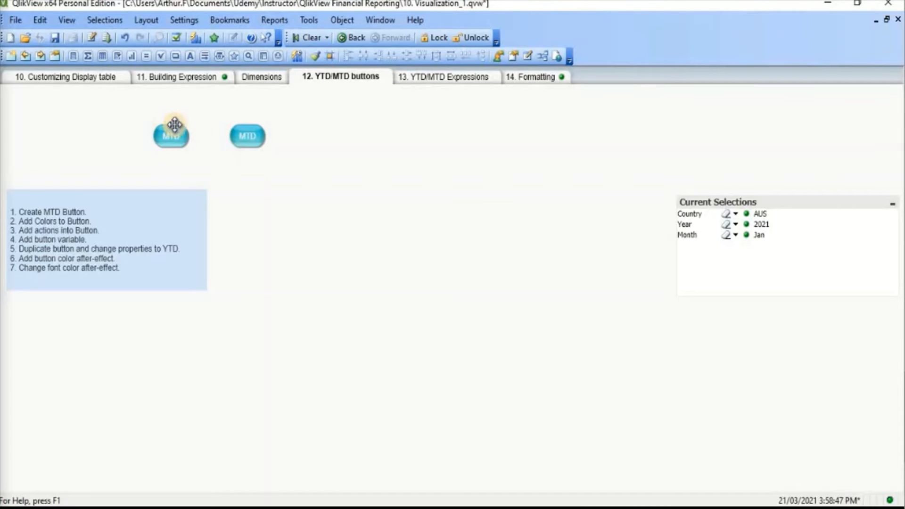
# - Change the text of the duplicated button from MTD to YTD in its button properties
pyautogui.rightClick(244, 148)
pyautogui.click(252, 148)
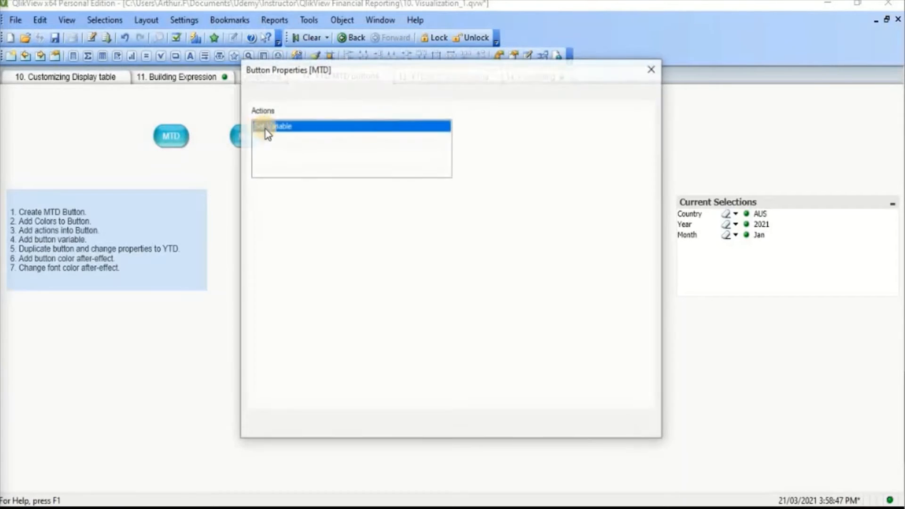
pyautogui.click(260, 92)
pyautogui.click(264, 127)
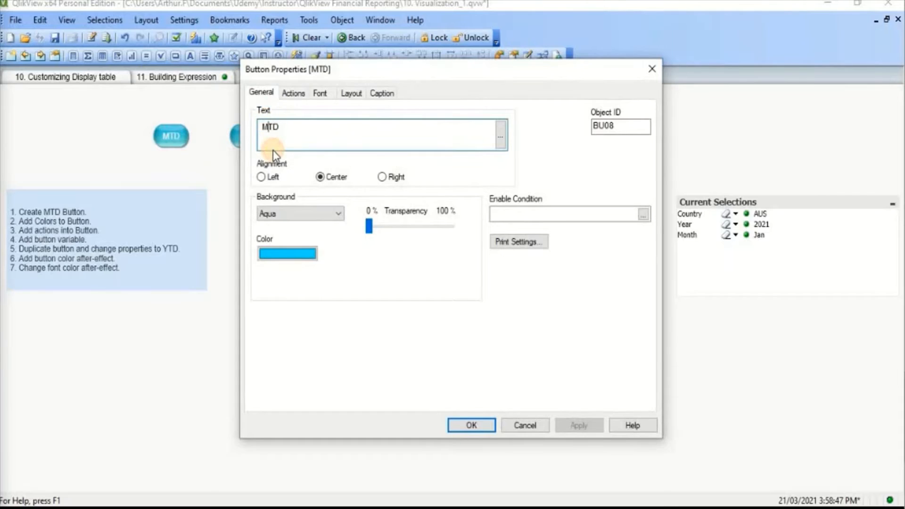
# - Set the value of the duplicated button's Set Variable action to 2, then apply and close its properties
pyautogui.click(291, 93)
pyautogui.click(283, 126)
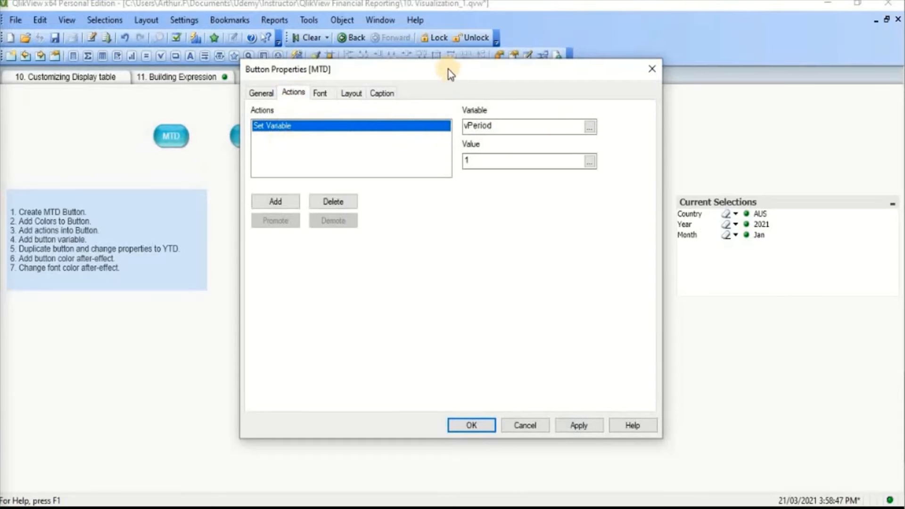
pyautogui.moveTo(450, 73); pyautogui.dragTo(547, 79)
pyautogui.click(601, 163)
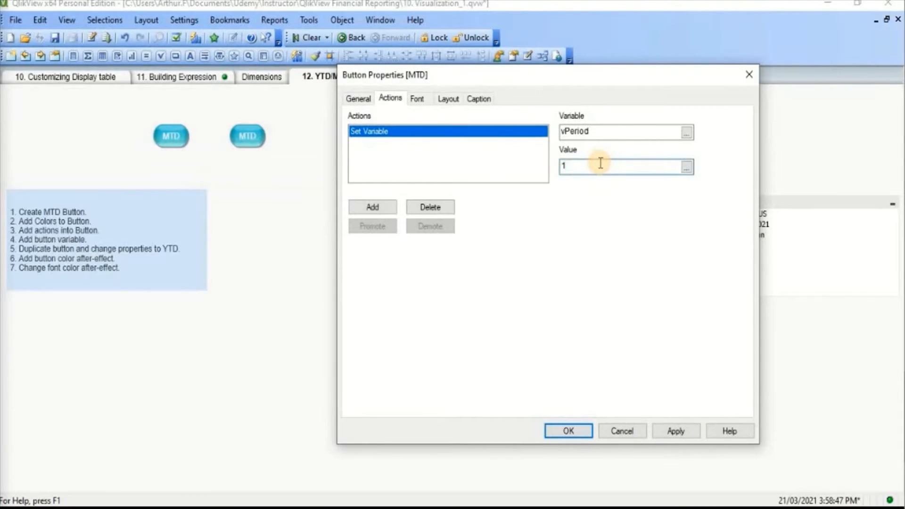
pyautogui.press('BackSpace')
pyautogui.write('2')
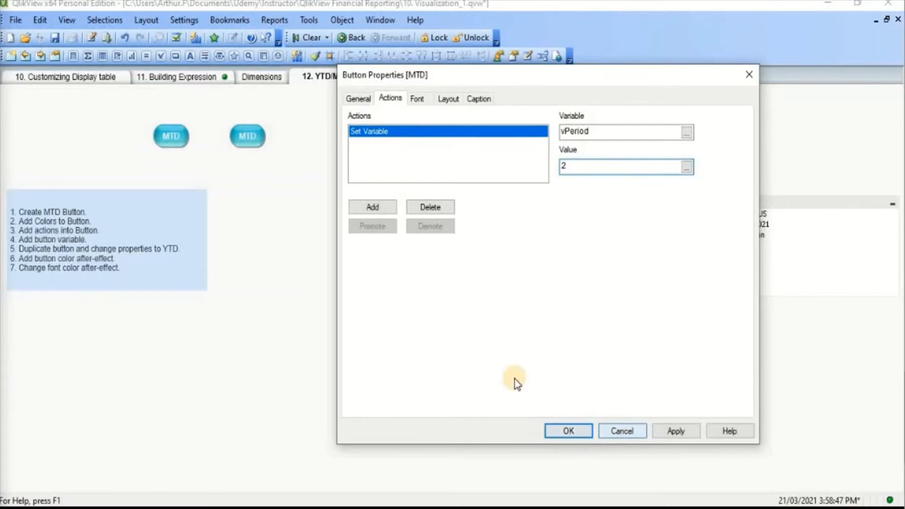
pyautogui.click(682, 430)
pyautogui.click(569, 431)
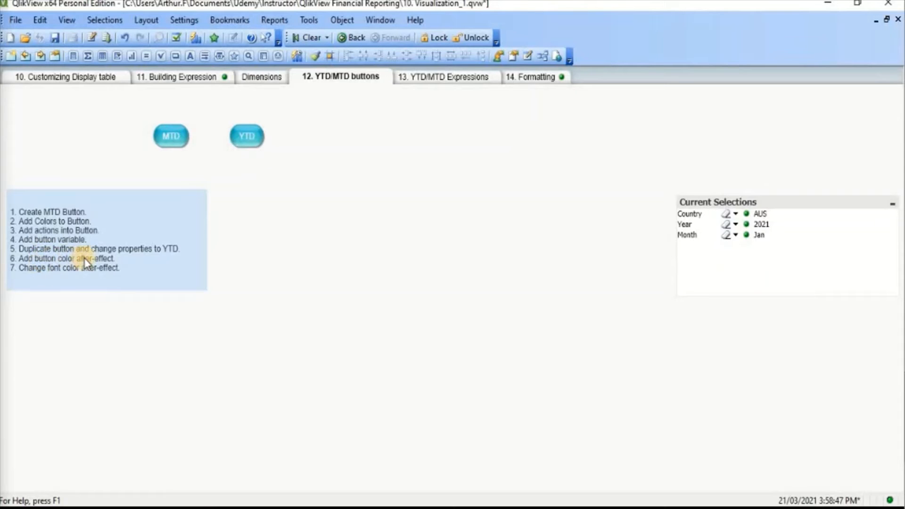
# - Switch the base color of the MTD button's background from fixed to calculated
pyautogui.rightClick(172, 145)
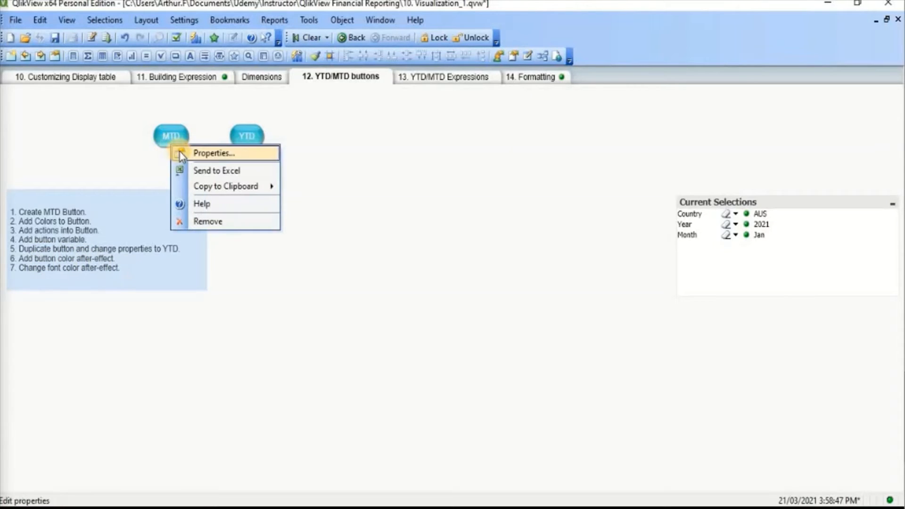
pyautogui.click(179, 154)
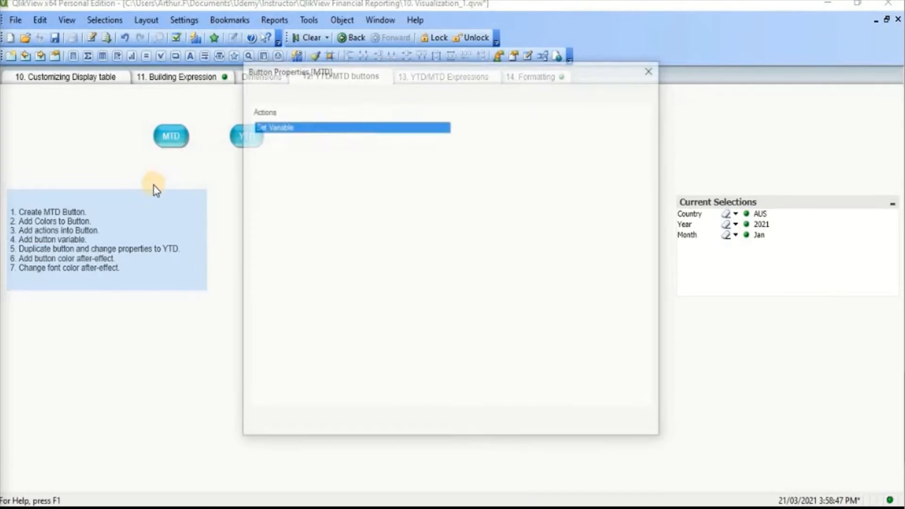
pyautogui.click(255, 94)
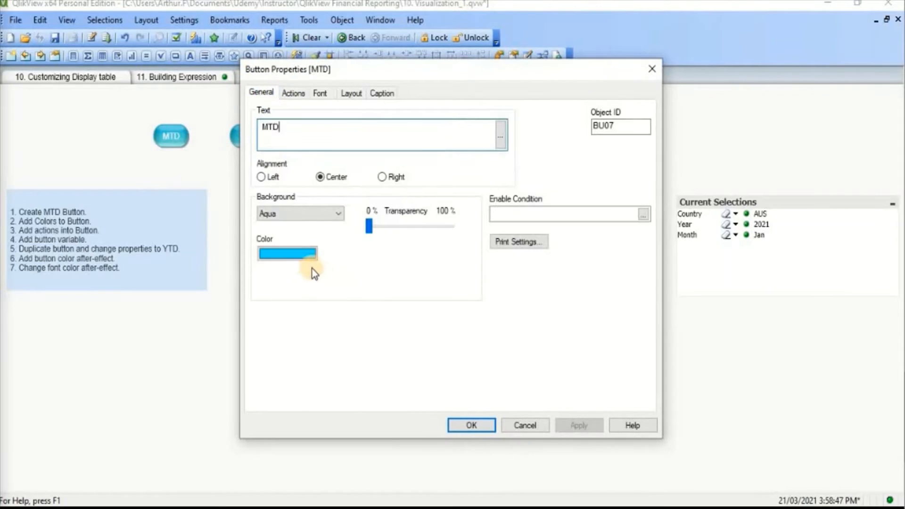
pyautogui.click(304, 257)
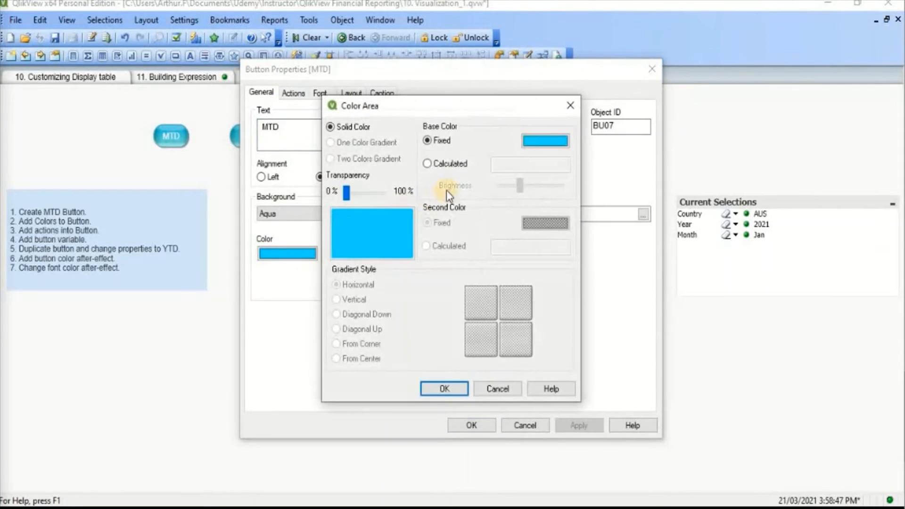
pyautogui.click(446, 165)
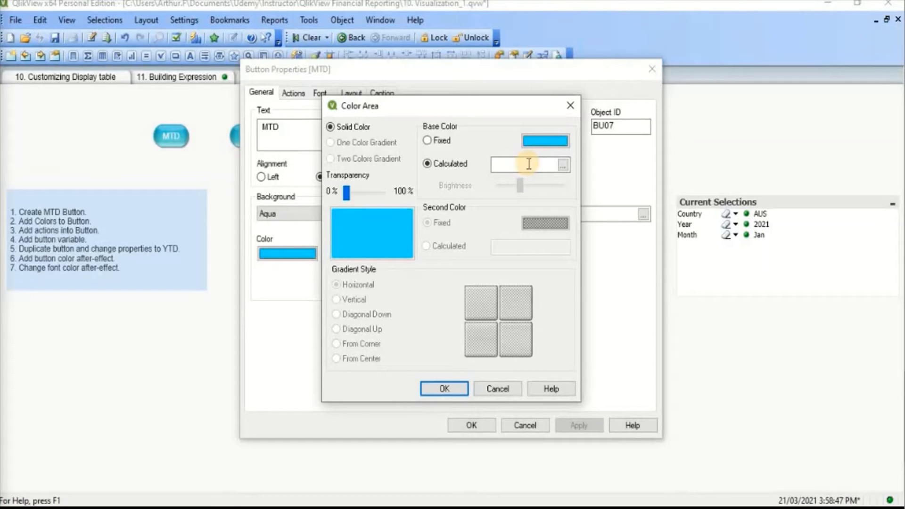
# - Start the MTD button's calculated color expression with if(vPeriod=1,Green(), and accept the partial expression
pyautogui.click(562, 166)
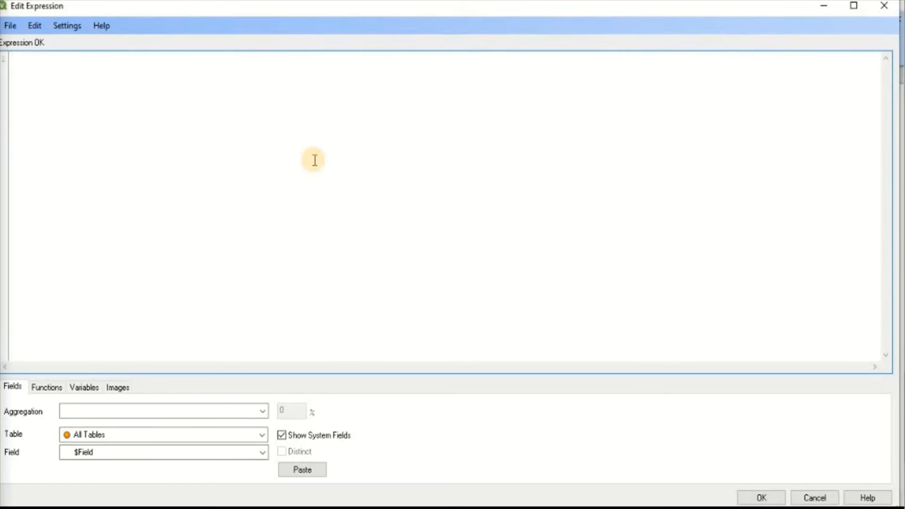
pyautogui.write('if(')
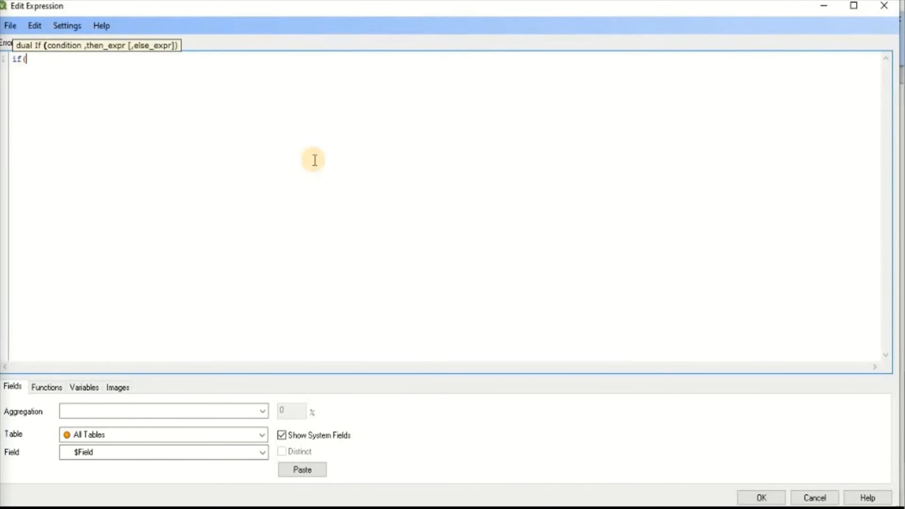
pyautogui.write('vPeriod')
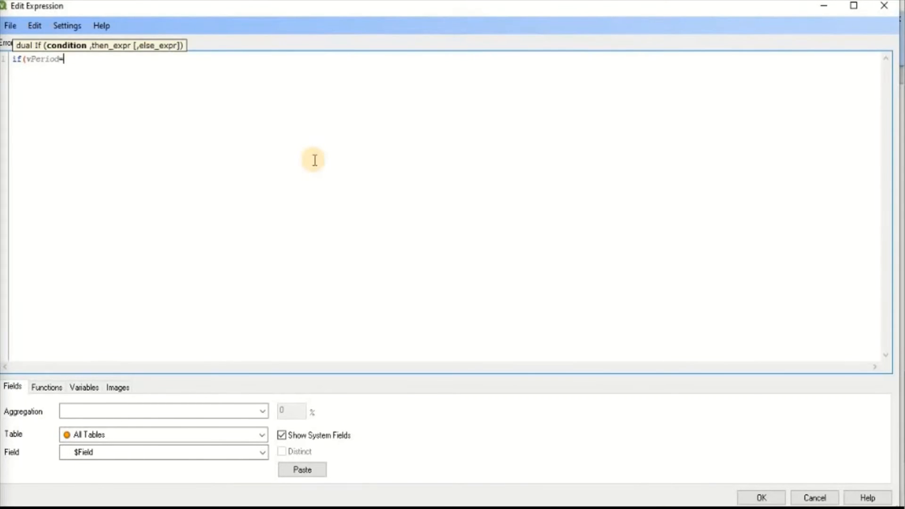
pyautogui.write('=1,')
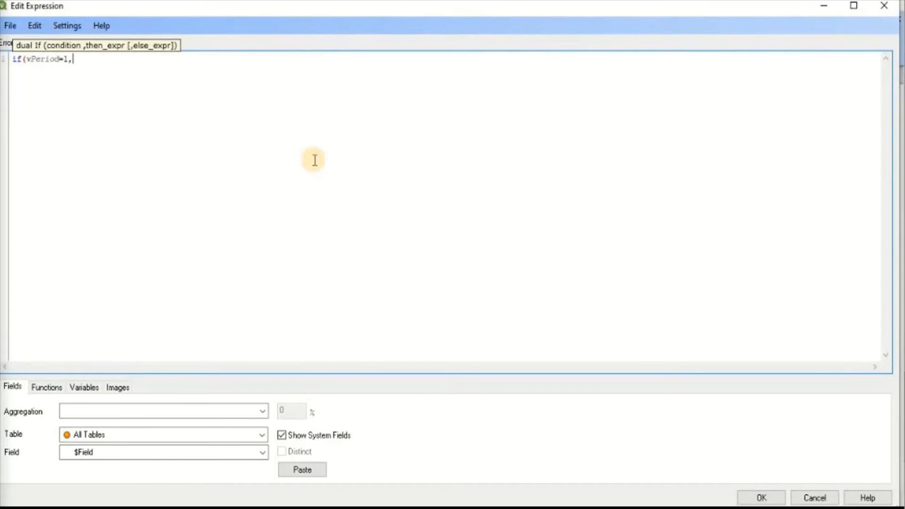
pyautogui.write('Green')
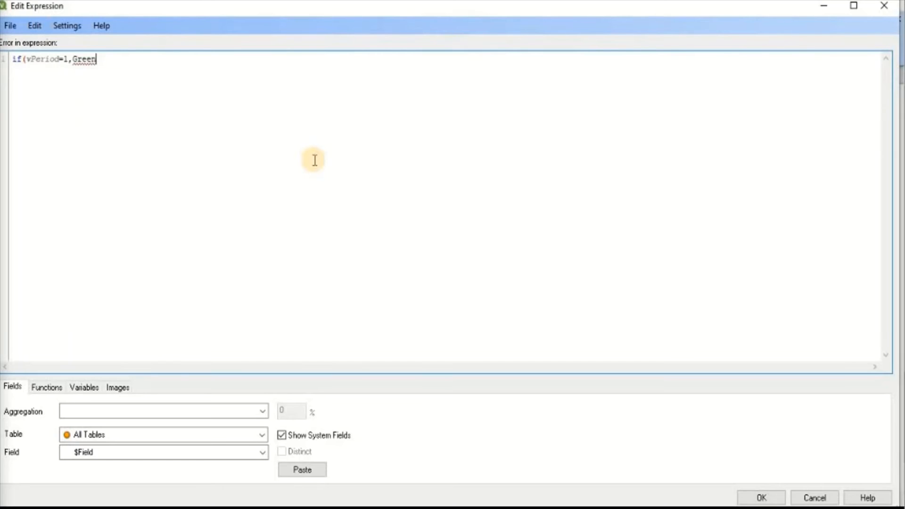
pyautogui.write('()')
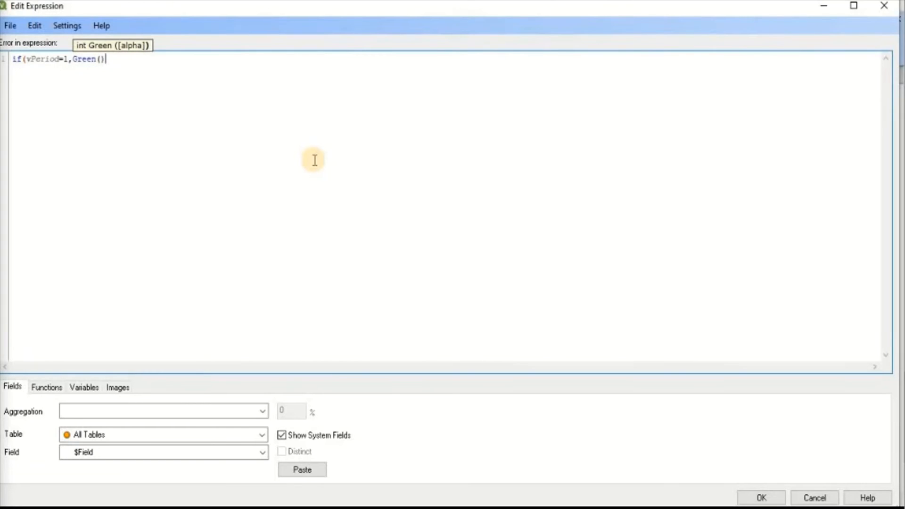
pyautogui.write(',')
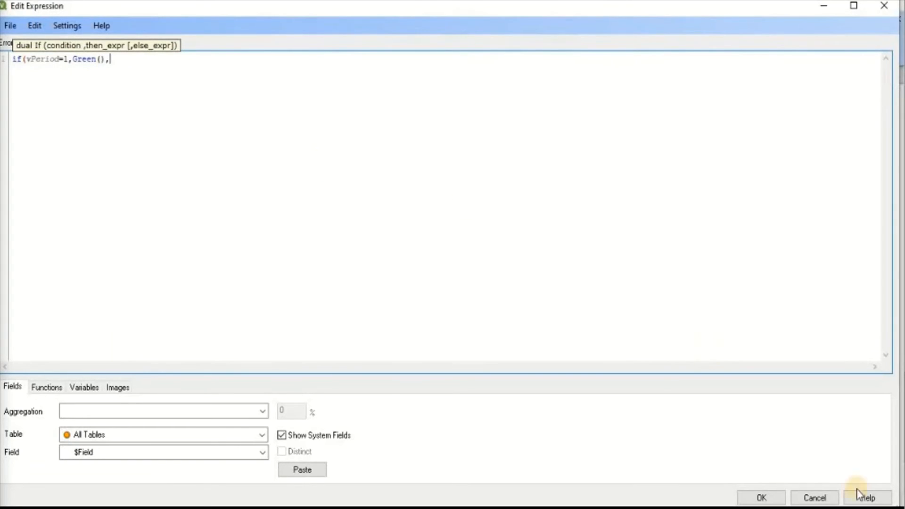
pyautogui.click(760, 496)
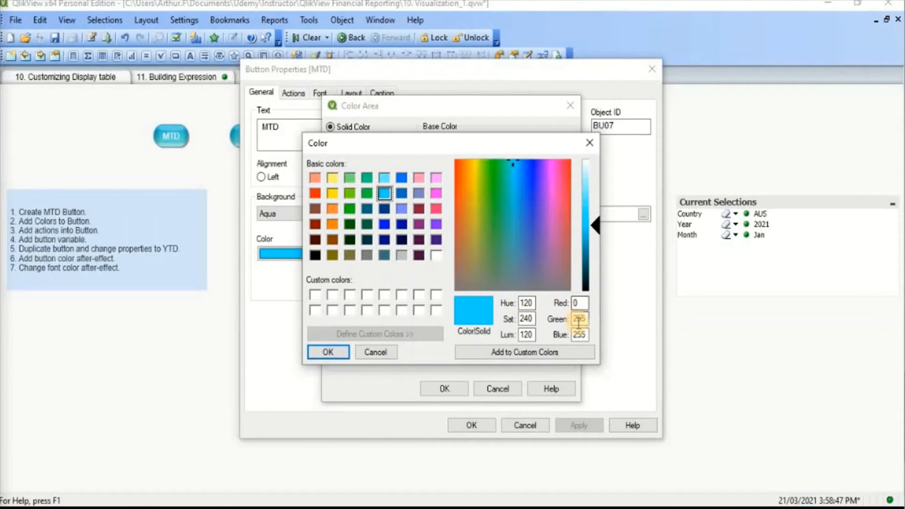
# - Complete the MTD color expression with the fixed color's RGB values as rgb(0,255,255)), then apply and close the button properties
pyautogui.click(326, 354)
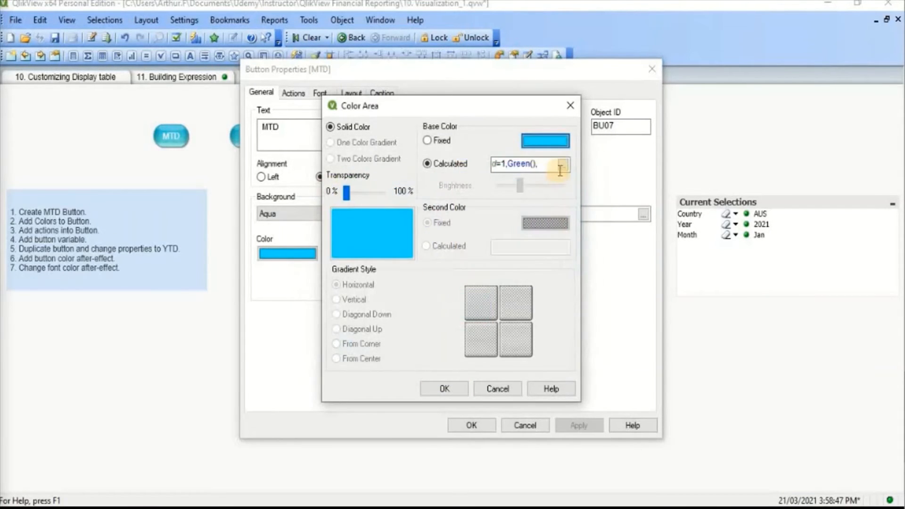
pyautogui.click(562, 169)
pyautogui.write('rgb()')
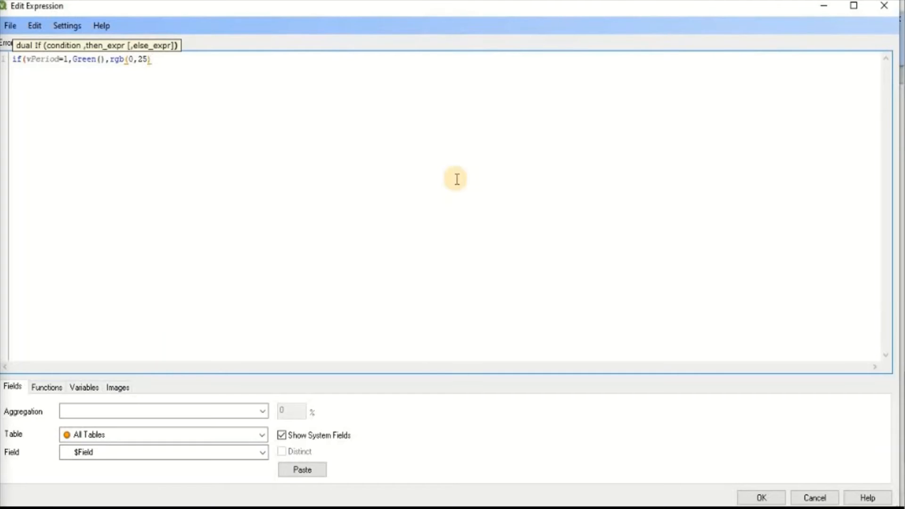
pyautogui.write('0,255,255)')
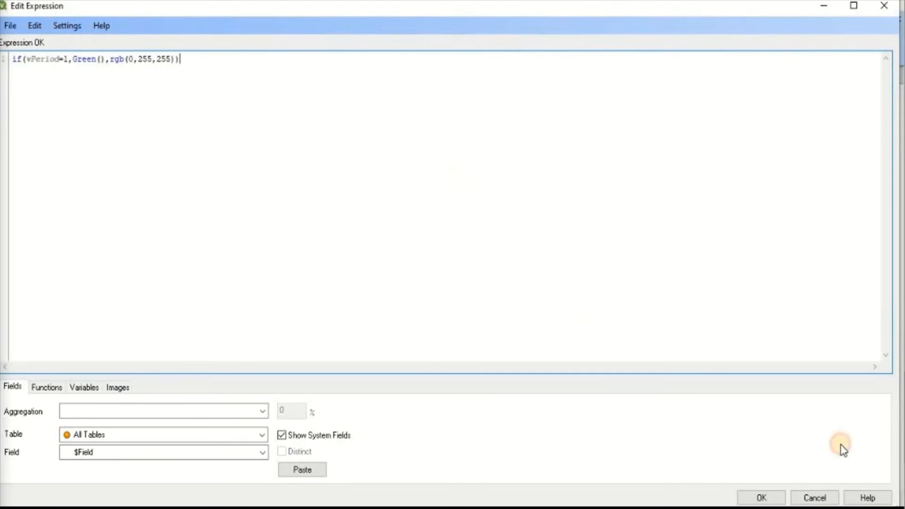
pyautogui.click(761, 497)
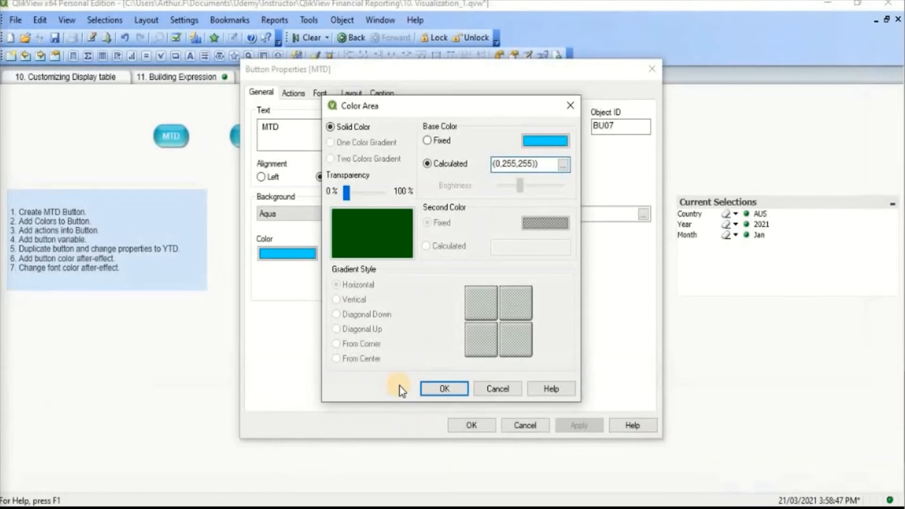
pyautogui.click(449, 391)
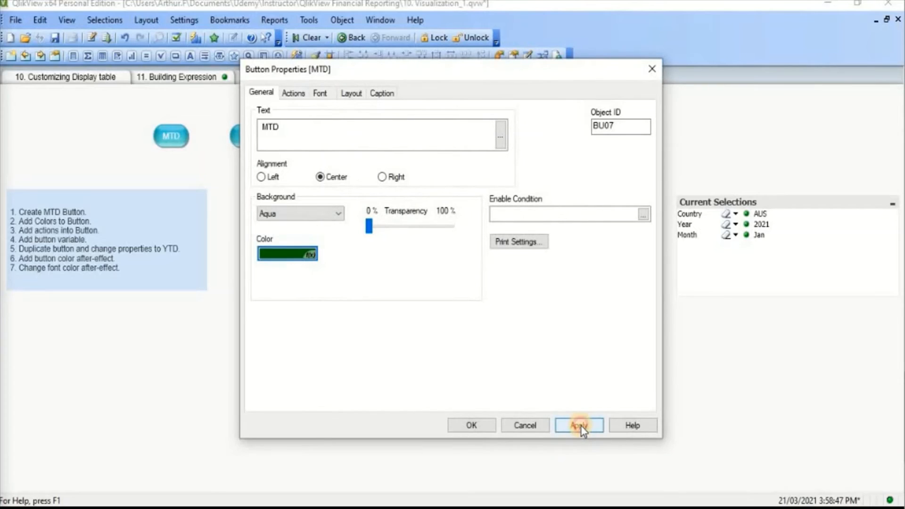
pyautogui.click(581, 425)
pyautogui.click(473, 428)
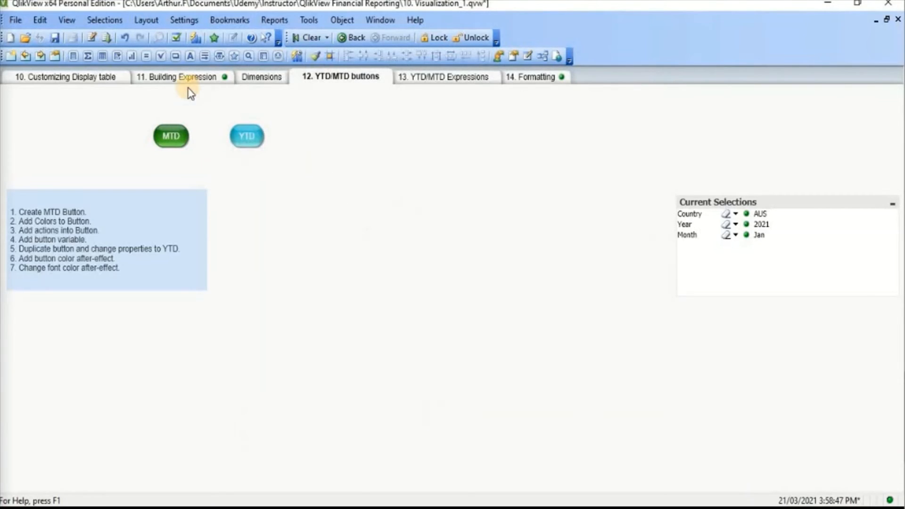
# - Switch the YTD button's base color to calculated and open its expression for editing
pyautogui.rightClick(256, 147)
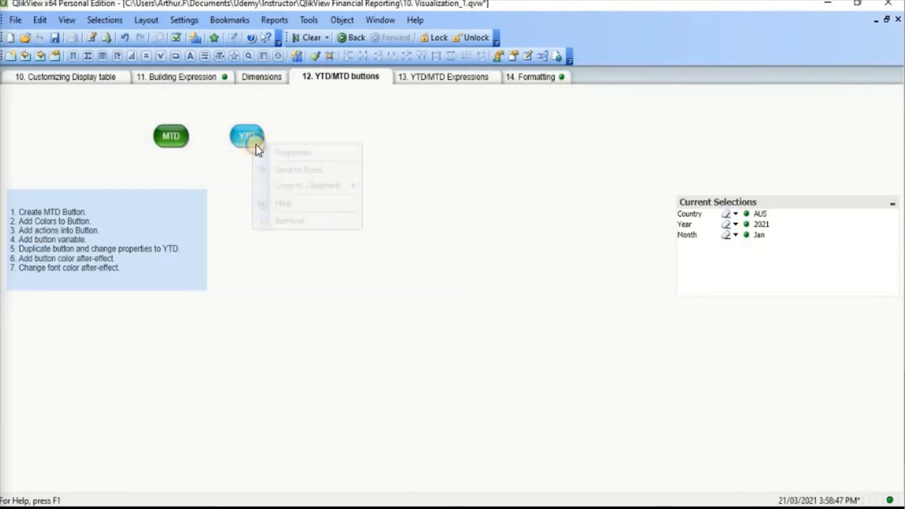
pyautogui.click(276, 153)
pyautogui.click(288, 253)
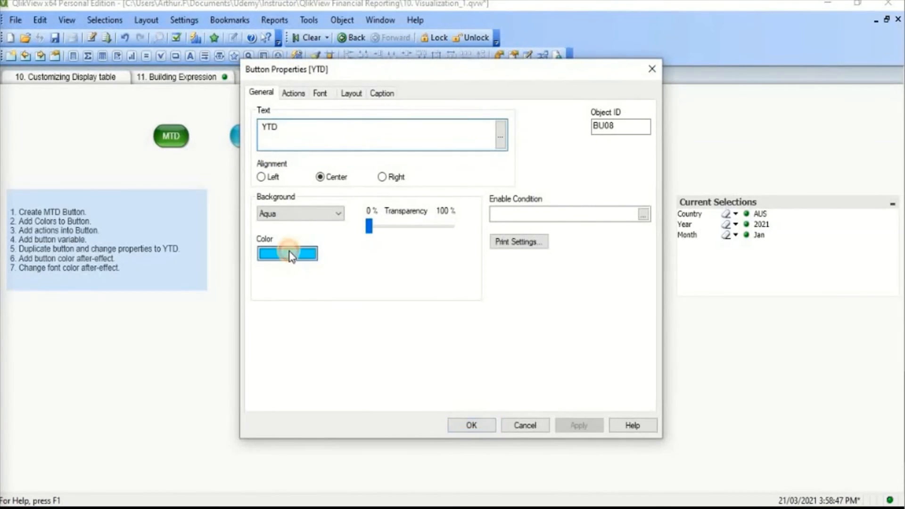
pyautogui.click(540, 163)
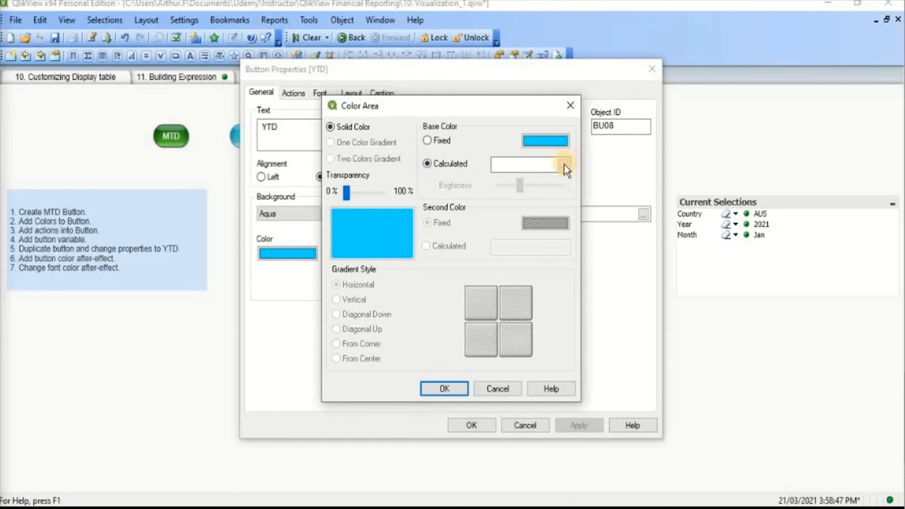
pyautogui.click(563, 165)
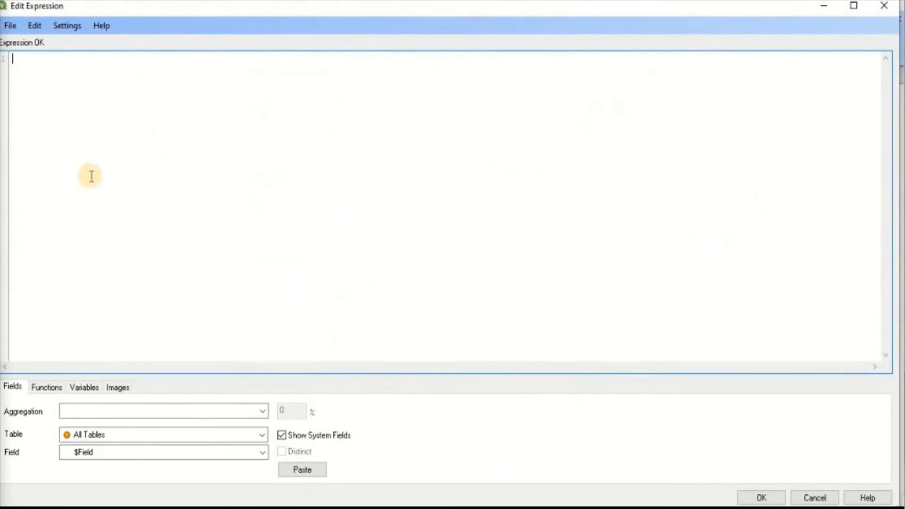
# - Set the YTD color expression to if(vPeriod=2,Green(),rgb(0,255,255)), then apply and close the button properties
pyautogui.write('if(vPeriod=1,Green(),rgb(0,255,255))')
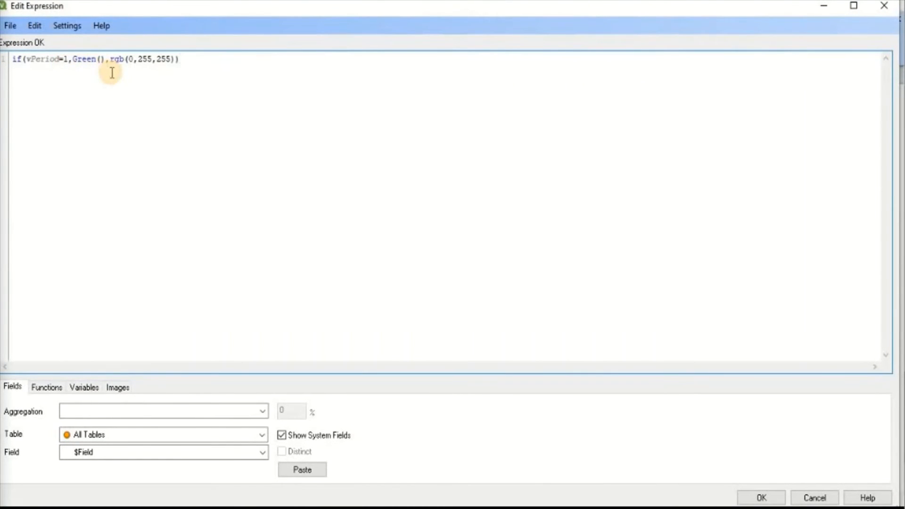
pyautogui.press('BackSpace')
pyautogui.write('2')
pyautogui.click(112, 125)
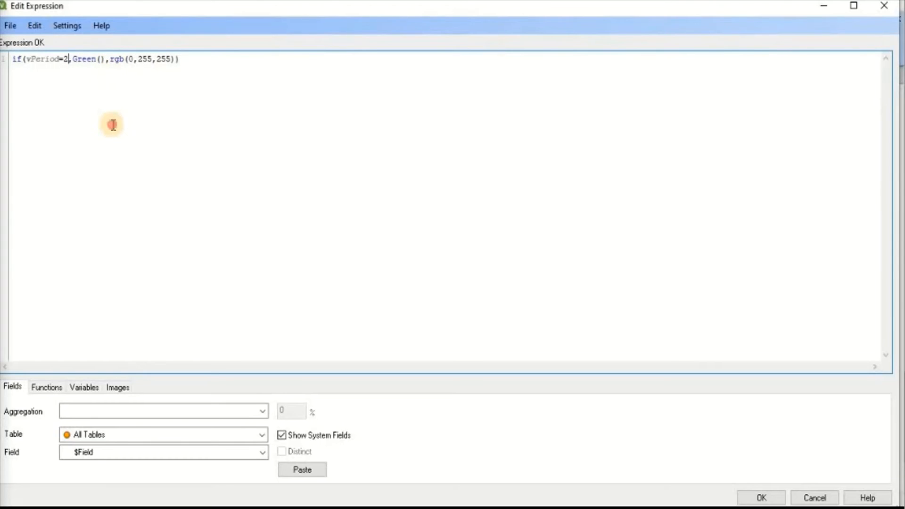
pyautogui.click(740, 503)
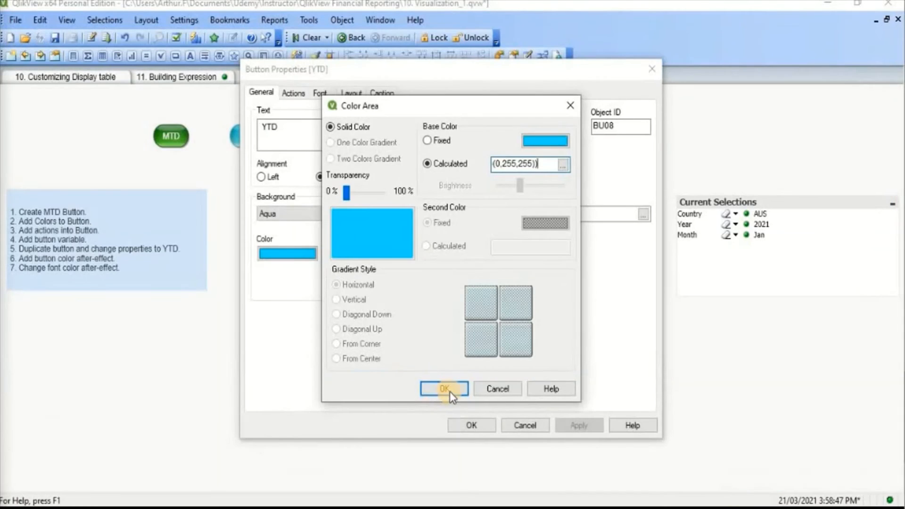
pyautogui.click(449, 391)
pyautogui.click(575, 426)
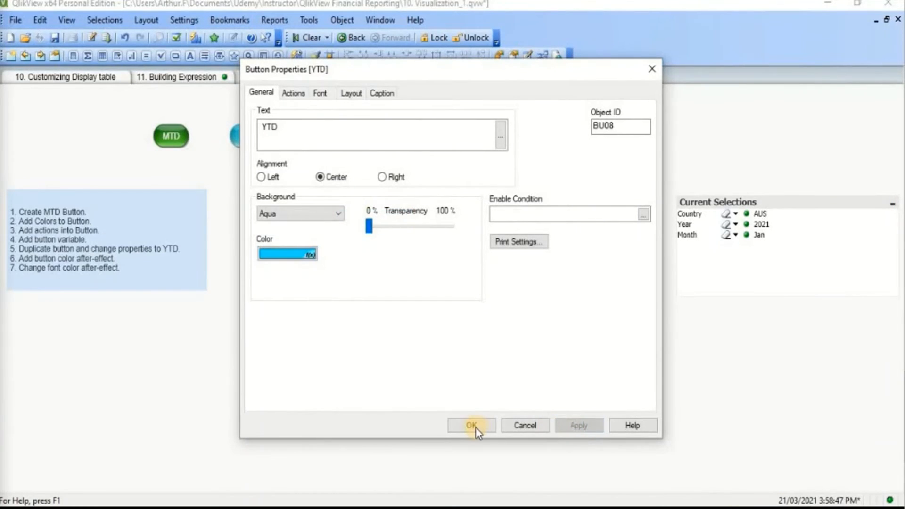
pyautogui.click(469, 424)
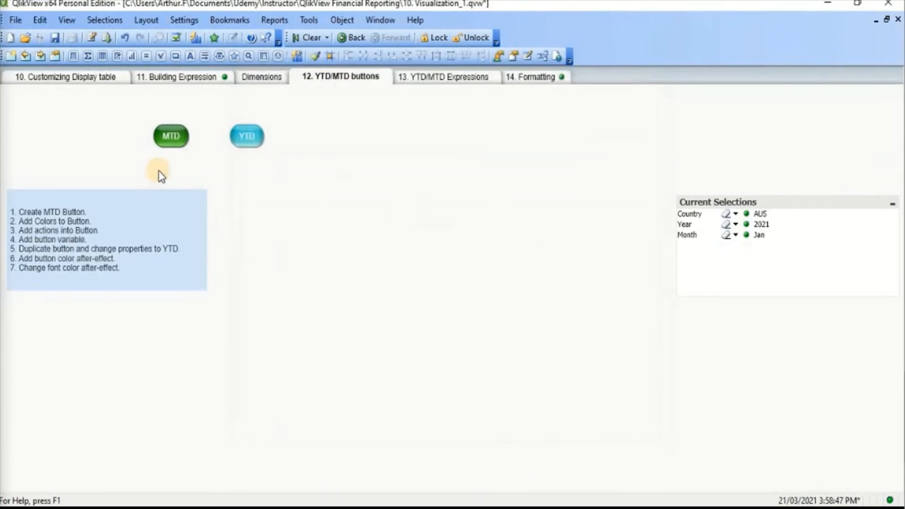
# - Activate the YTD button to test the color effect on both buttons
pyautogui.click(251, 145)
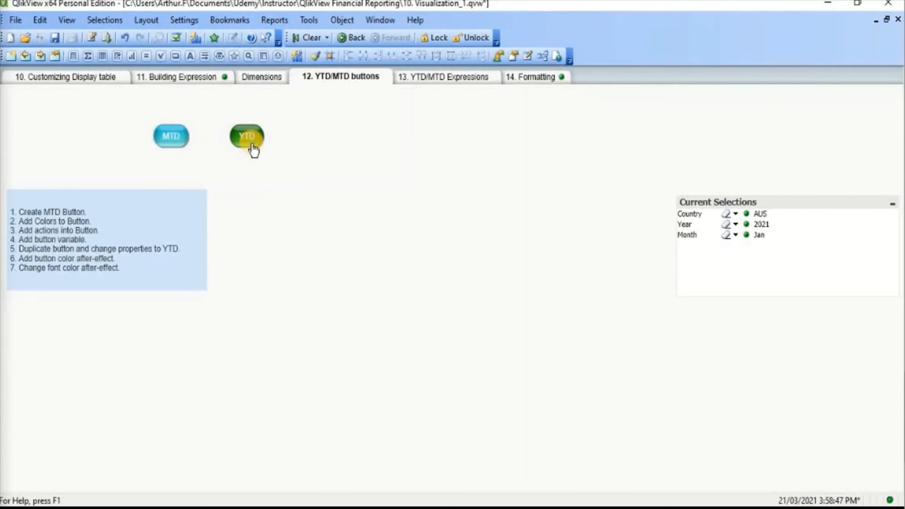
# - Switch back and forth between the MTD and YTD buttons to test their calculated background colors
pyautogui.click(177, 150)
pyautogui.click(250, 149)
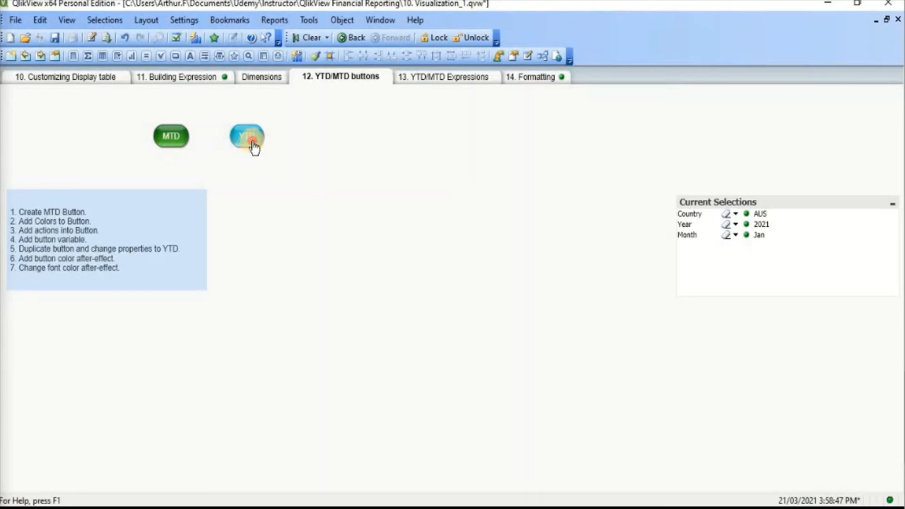
pyautogui.click(238, 142)
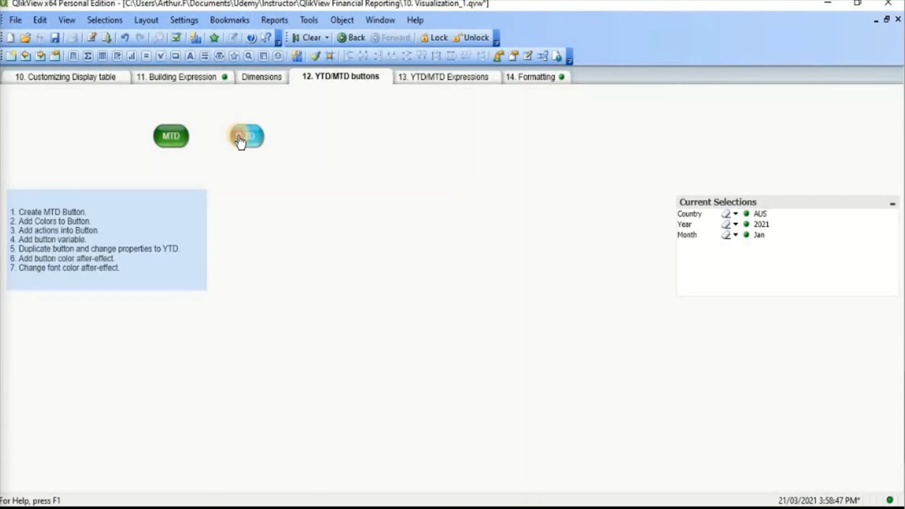
pyautogui.click(242, 245)
pyautogui.click(164, 149)
# - Switch the MTD button's font color to calculated and enter if(vPeriod=1,Green(),rgb(0,255,255)) as its starting expression
pyautogui.rightClick(176, 144)
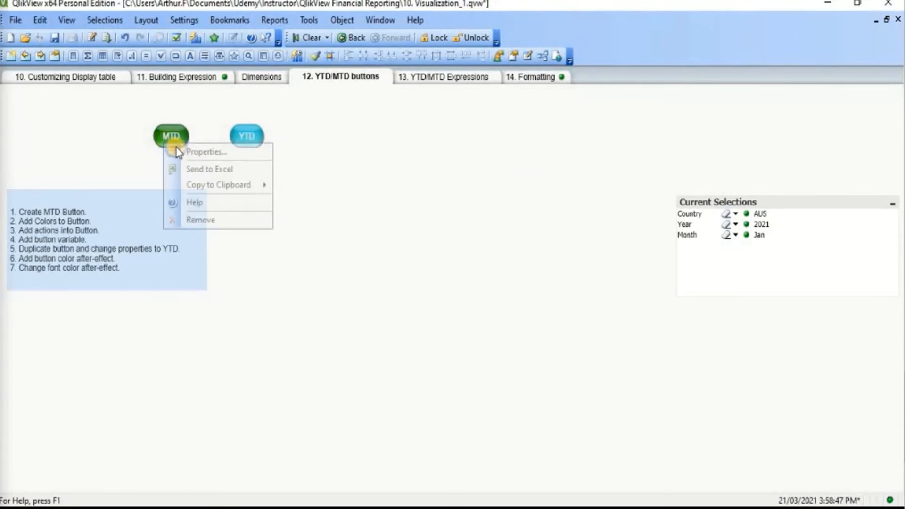
pyautogui.click(189, 152)
pyautogui.click(319, 94)
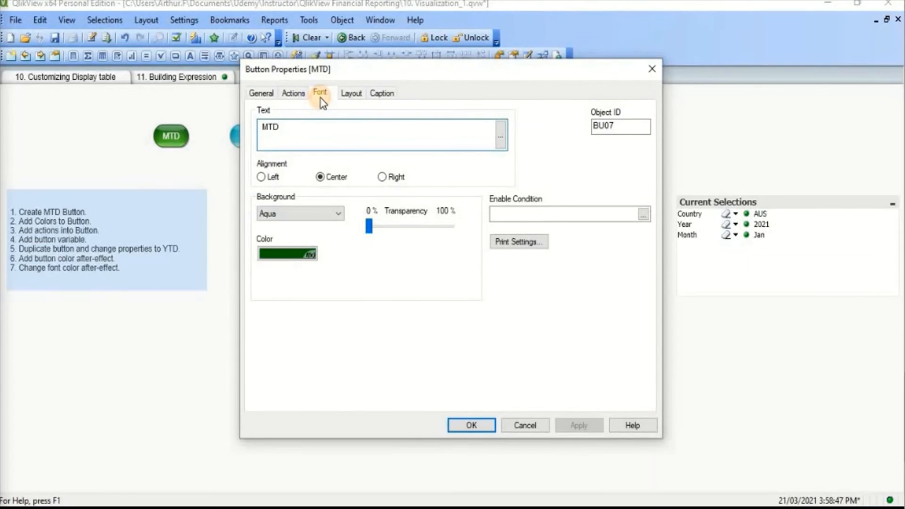
pyautogui.click(576, 250)
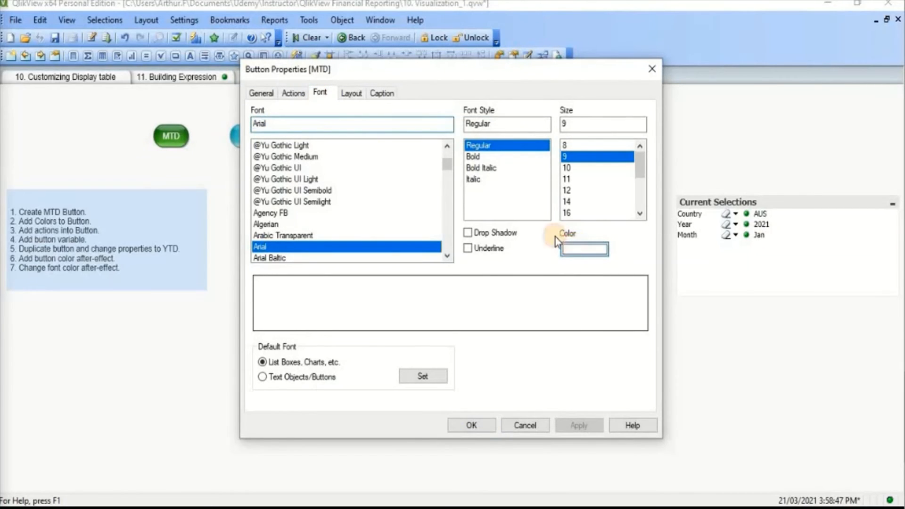
pyautogui.click(457, 165)
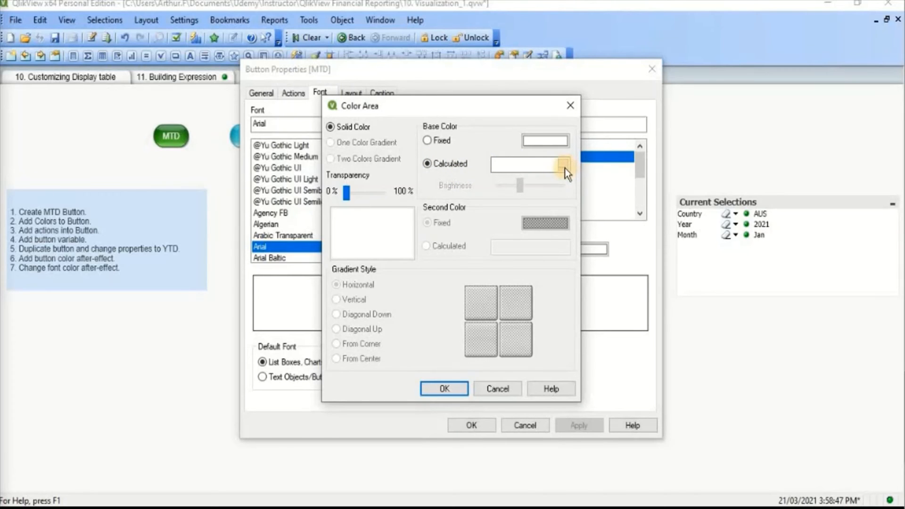
pyautogui.click(564, 167)
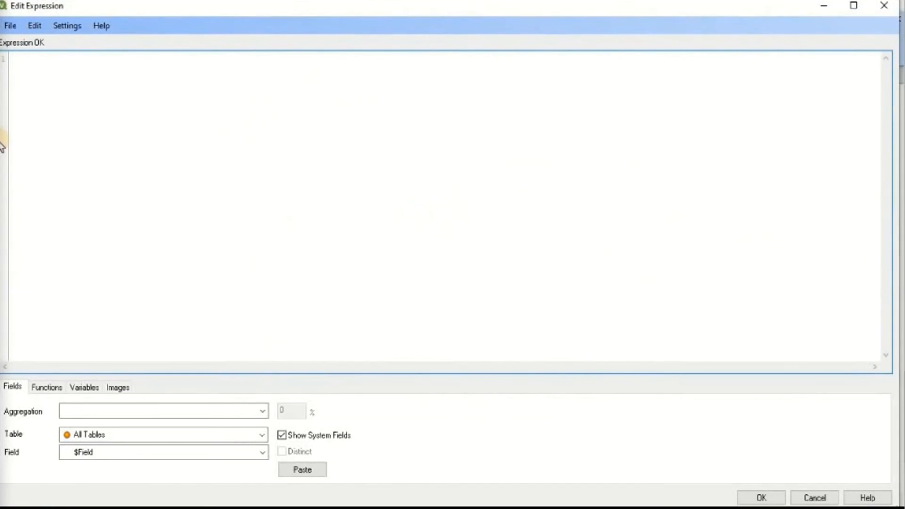
pyautogui.write('if(vPeriod=1,Green(),rgb(0,255,255))')
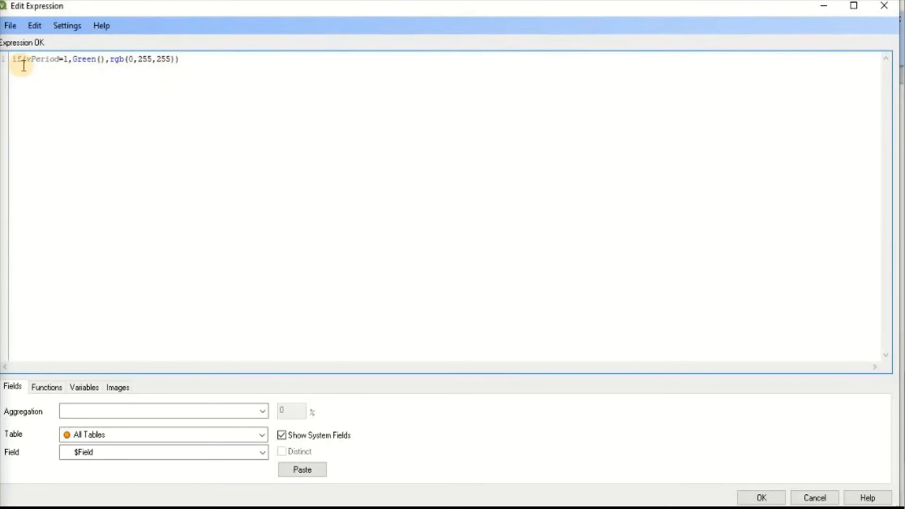
# - Replace both colors in the MTD font color expression so it reads if(vPeriod=1,black(),white())
pyautogui.click(95, 59)
pyautogui.doubleClick(95, 59)
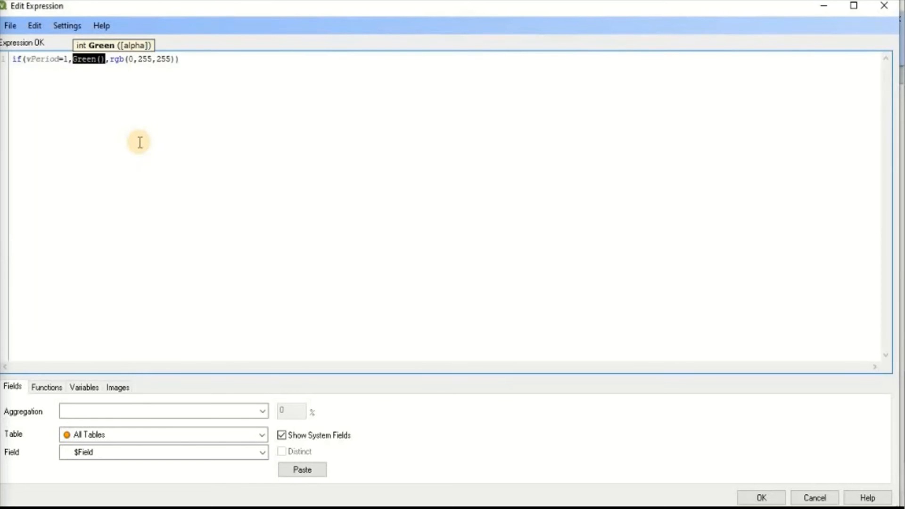
pyautogui.write('black()')
pyautogui.press('Right')
pyautogui.hotkey('shift', 'Right')
pyautogui.hotkey('shift', 'Right')
pyautogui.hotkey('shift', 'Right')
pyautogui.hotkey('shift', 'Right')
pyautogui.hotkey('shift', 'Right')
pyautogui.hotkey('shift', 'Right')
pyautogui.hotkey('shift', 'Right')
pyautogui.hotkey('shift', 'Right')
pyautogui.hotkey('shift', 'Right')
pyautogui.hotkey('shift', 'Right')
pyautogui.hotkey('shift', 'Right')
pyautogui.hotkey('shift', 'Right')
pyautogui.hotkey('shift', 'Right')
pyautogui.hotkey('shift', 'Right')
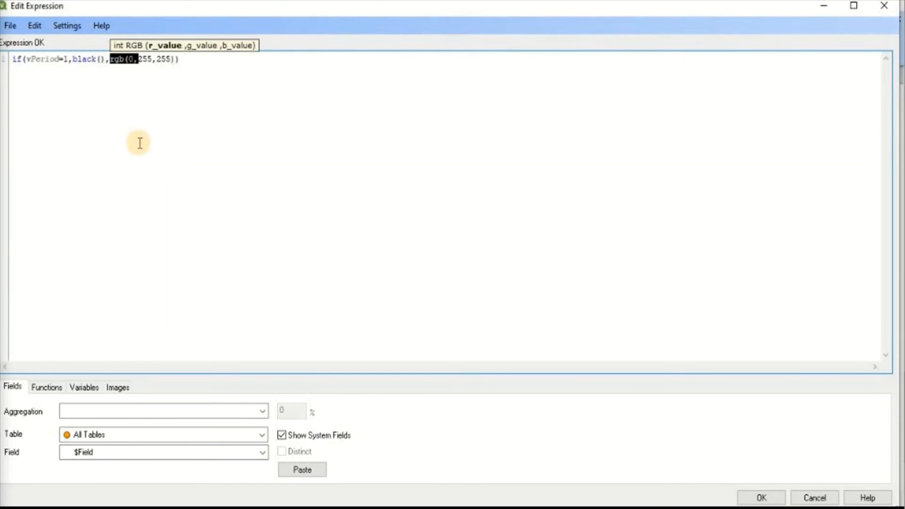
pyautogui.write('whi')
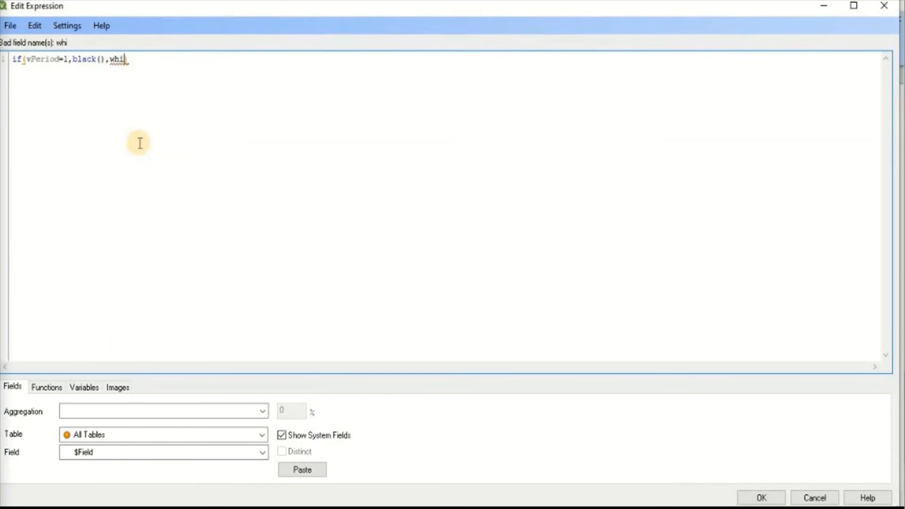
pyautogui.write('te())')
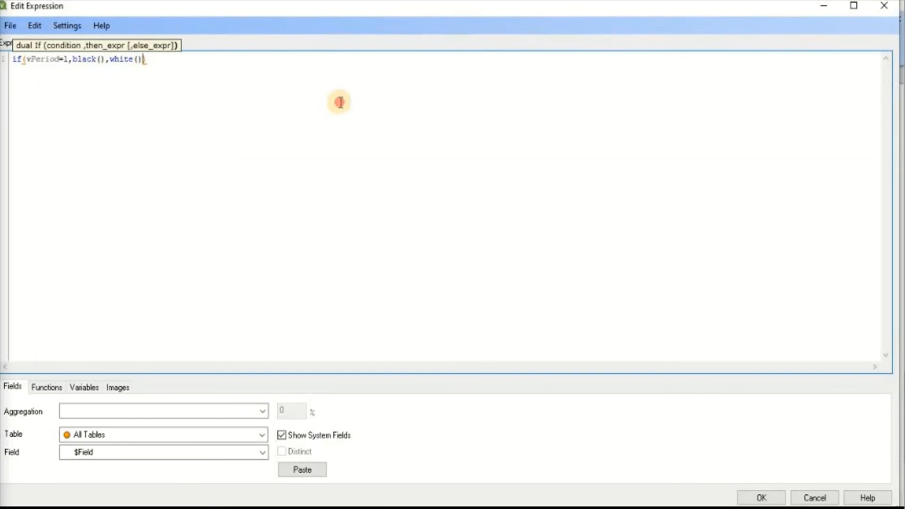
# - Copy the whole MTD font color expression, accept it, and apply and close the button properties
pyautogui.hotkey('ctrl', 'a')
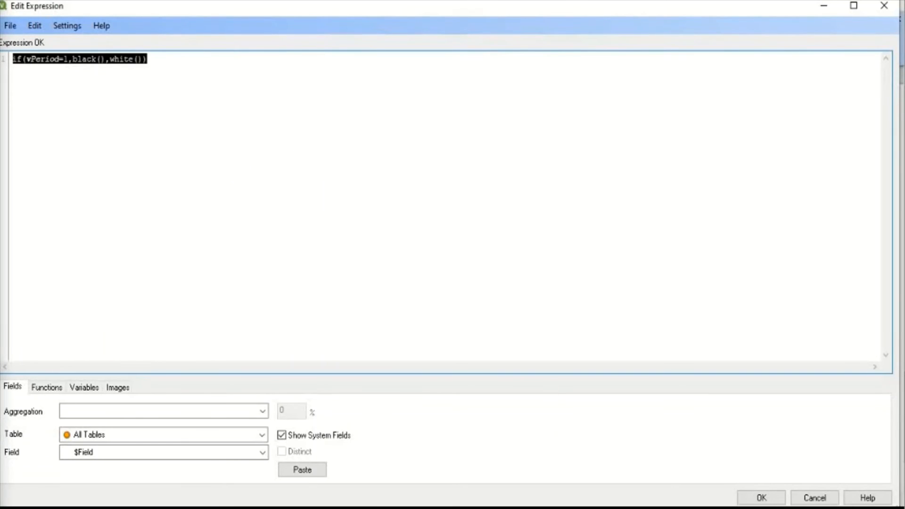
pyautogui.click(761, 499)
pyautogui.click(450, 387)
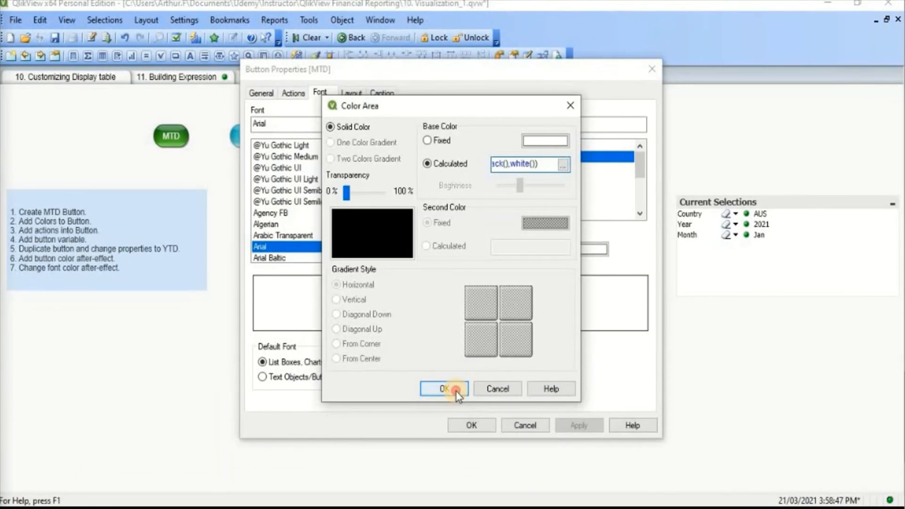
pyautogui.click(573, 429)
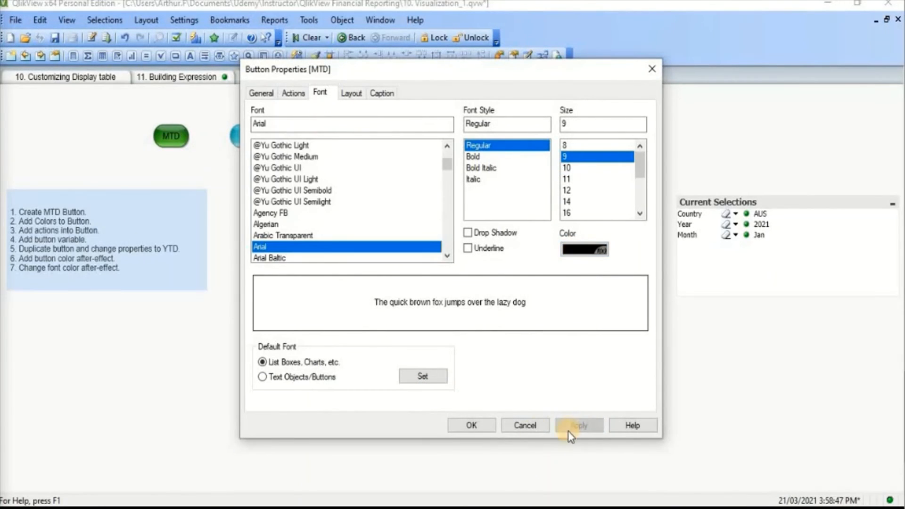
pyautogui.click(473, 437)
# - Alternate between the MTD and YTD buttons to test the MTD font color effect
pyautogui.click(174, 141)
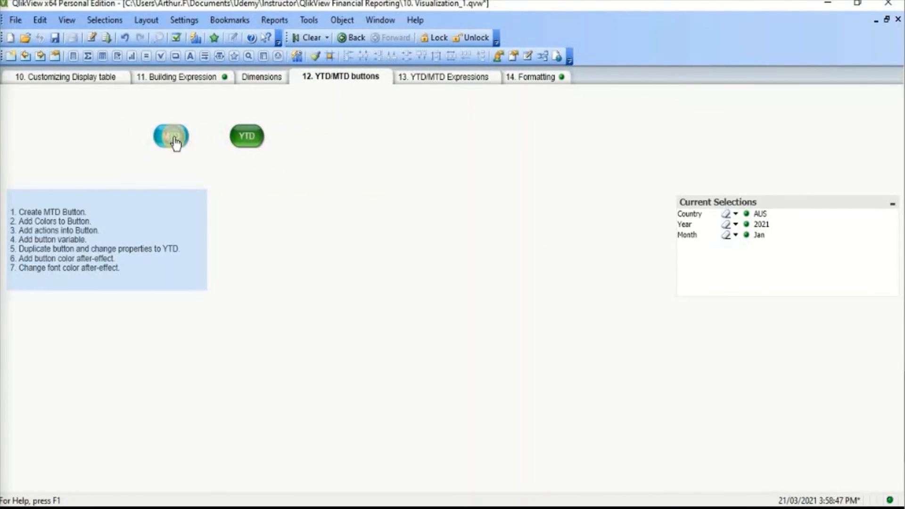
pyautogui.click(247, 141)
pyautogui.click(175, 141)
pyautogui.click(180, 151)
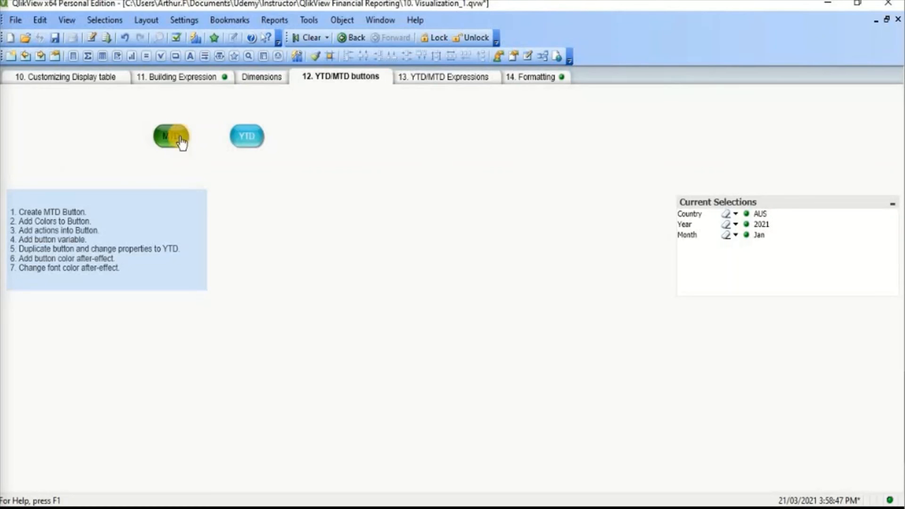
pyautogui.click(249, 146)
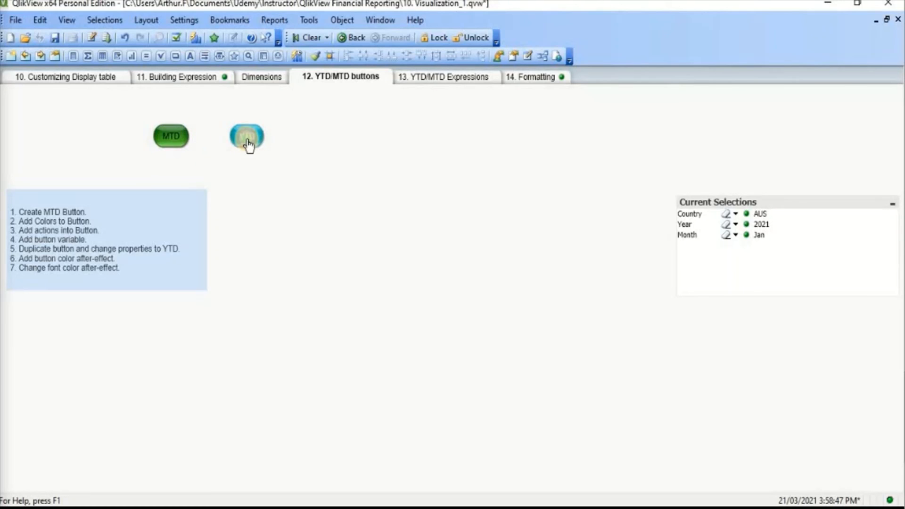
pyautogui.click(219, 140)
pyautogui.click(238, 139)
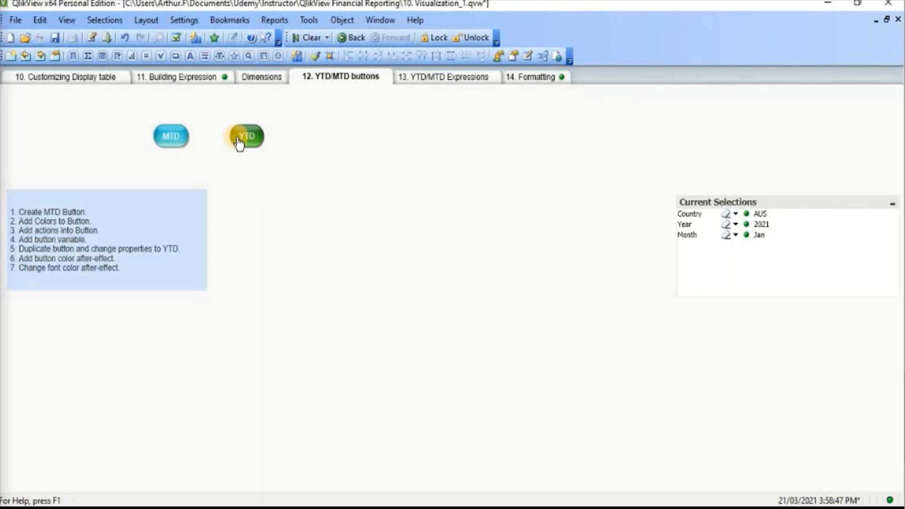
# - Set the YTD button's calculated font color to if(vPeriod=2,black(),white()), reusing the copied MTD expression, then apply and close the properties
pyautogui.rightClick(240, 143)
pyautogui.click(264, 147)
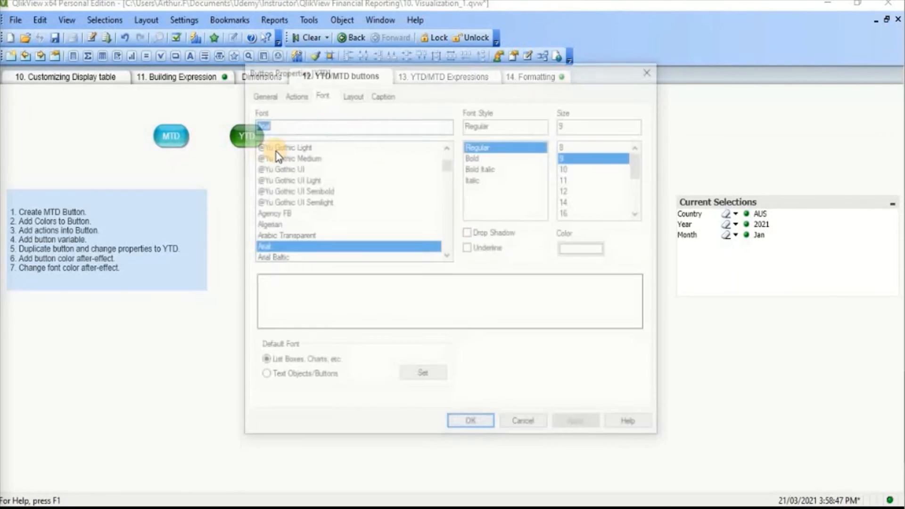
pyautogui.click(589, 249)
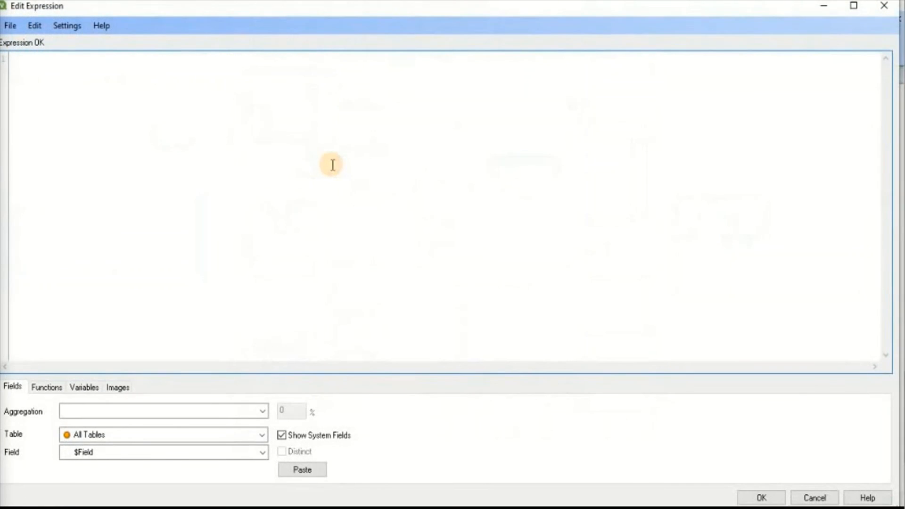
pyautogui.click(69, 64)
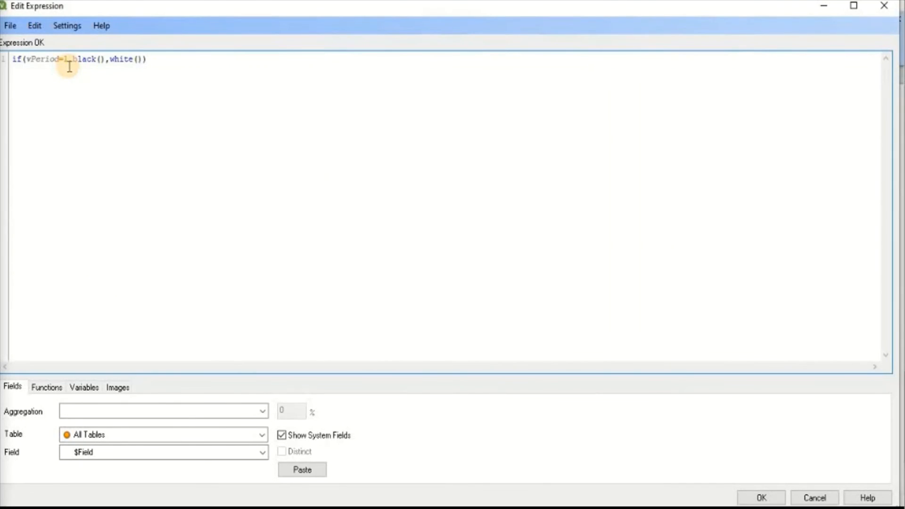
pyautogui.press('BackSpace')
pyautogui.write('2')
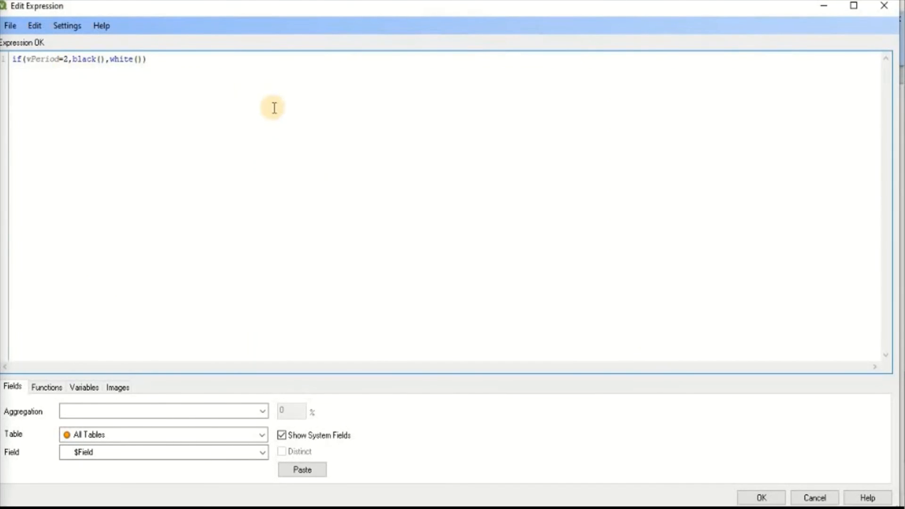
pyautogui.click(744, 497)
pyautogui.click(435, 388)
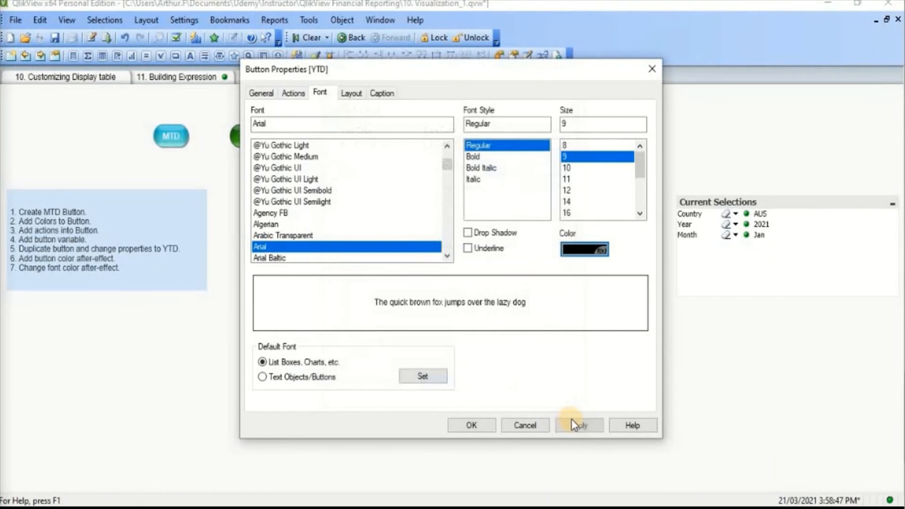
pyautogui.click(571, 426)
pyautogui.click(476, 426)
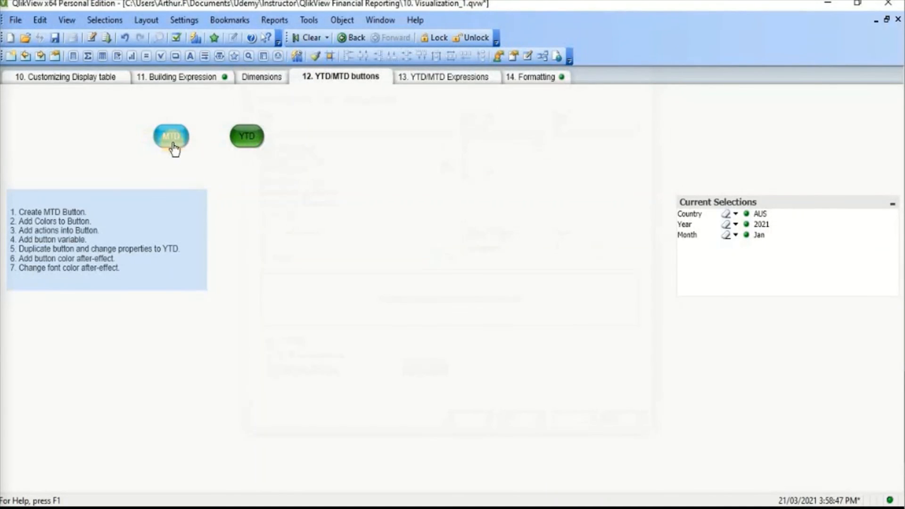
# - Toggle repeatedly between MTD and YTD to test the font and background color effects on both buttons, ending on YTD
pyautogui.click(175, 144)
pyautogui.click(240, 144)
pyautogui.click(158, 144)
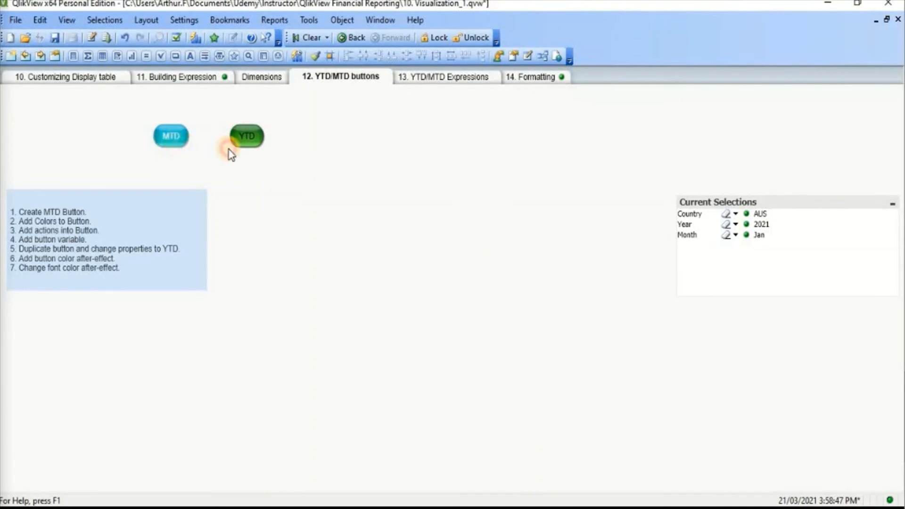
pyautogui.click(240, 144)
pyautogui.click(248, 143)
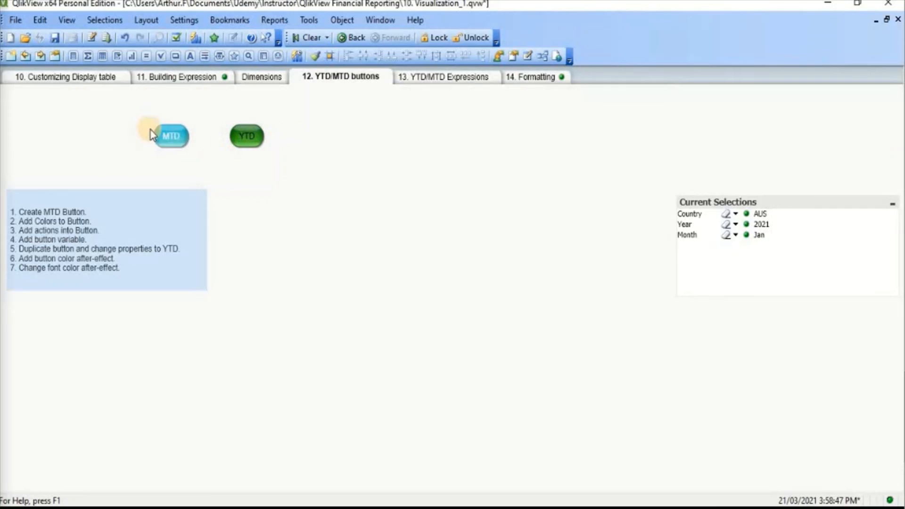
pyautogui.click(169, 138)
pyautogui.click(249, 144)
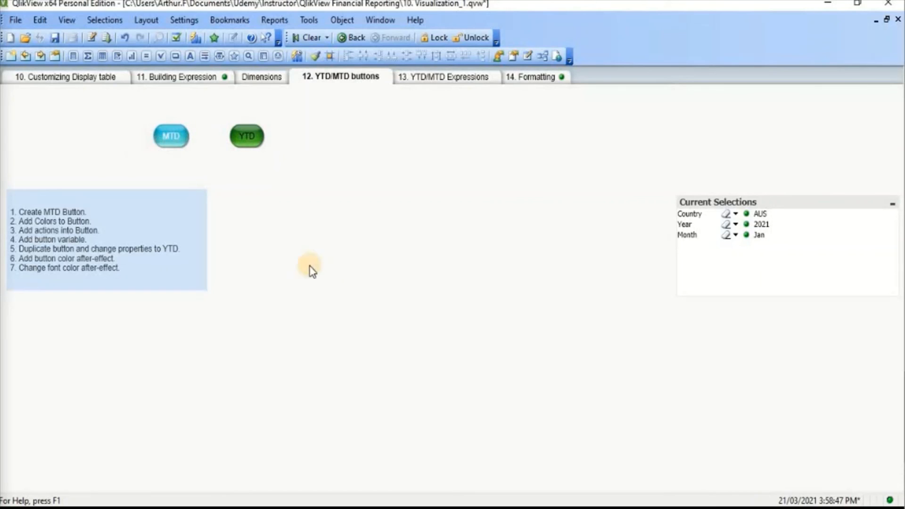